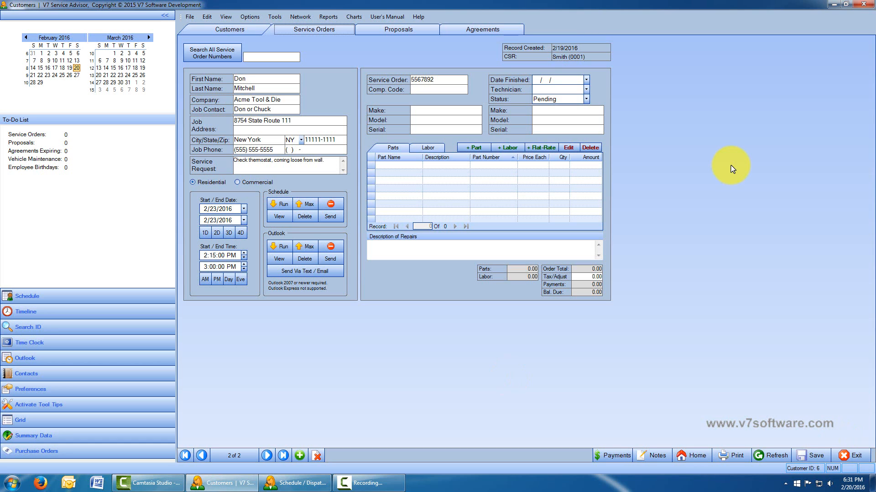
Open the Schedule / Dispatch calendar and browse the weeks around February 2016 in the month view.
left_click(48, 296)
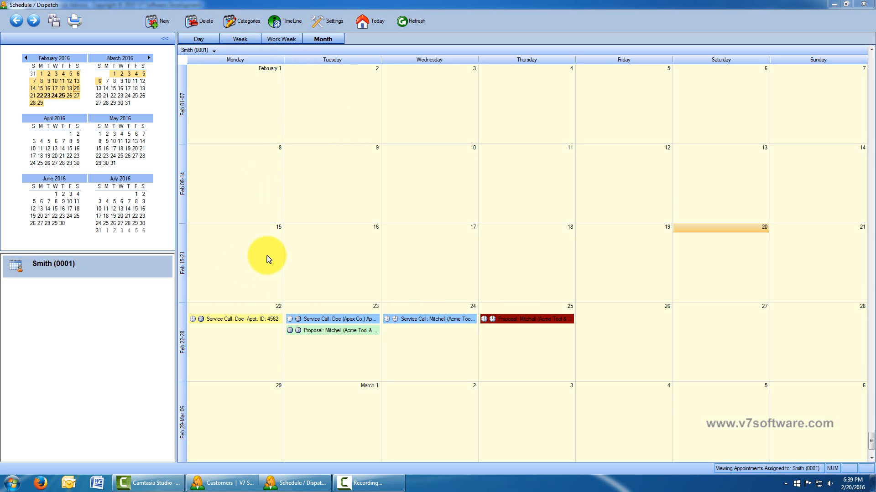
left_click(870, 439)
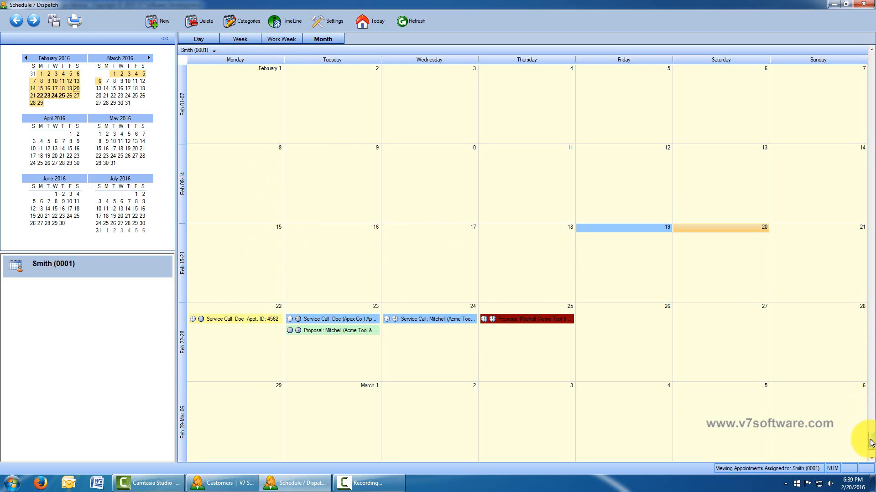
mouse_move(871, 443)
left_mouse_down()
mouse_move(869, 291)
mouse_move(872, 459)
left_mouse_up()
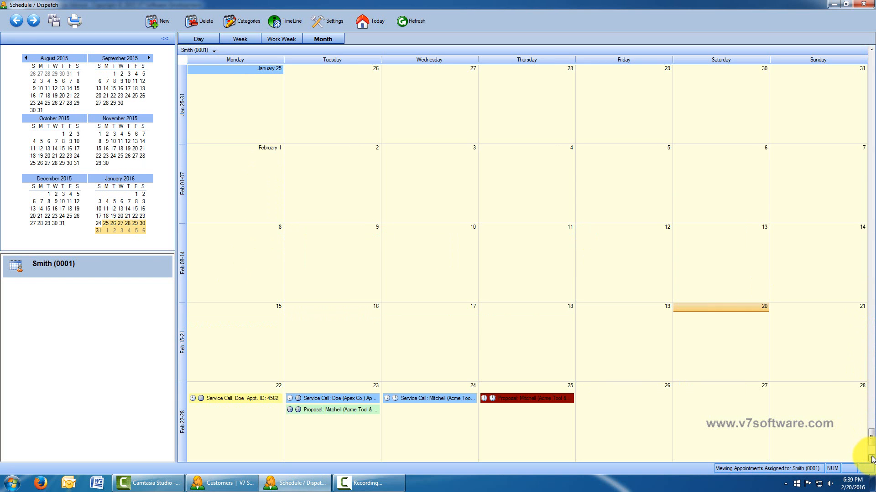
left_click(871, 458)
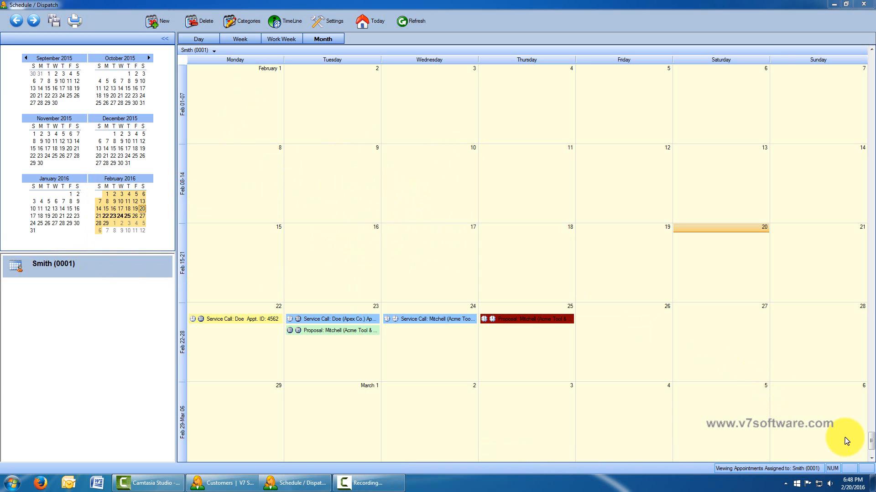
Show the work week of February 22, 2016 for all technicians and view the details of Monday's service calls.
left_click(289, 39)
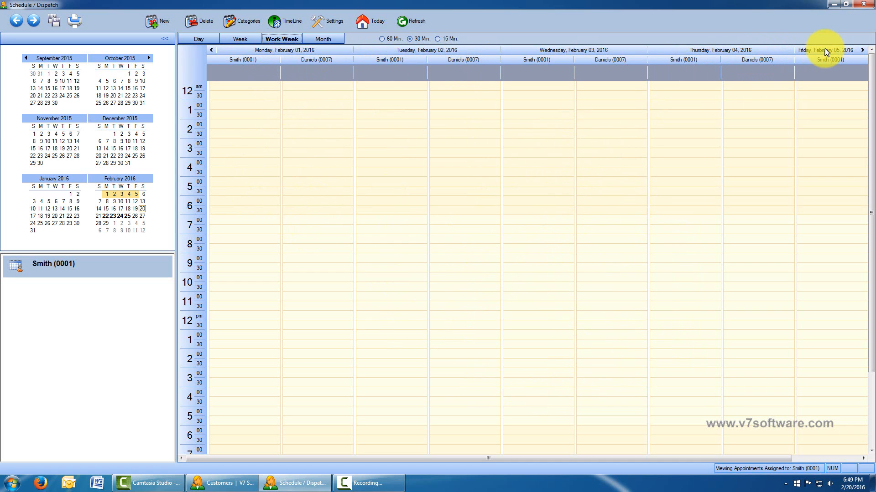
left_click(106, 216)
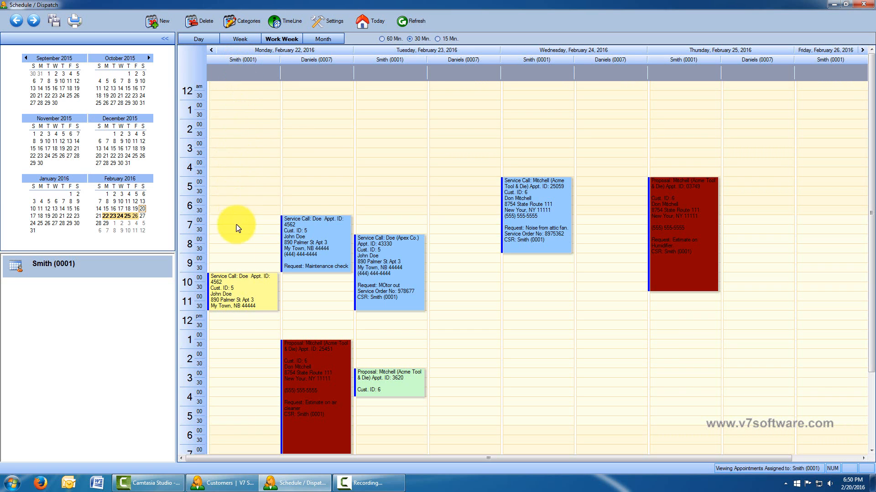
mouse_move(239, 288)
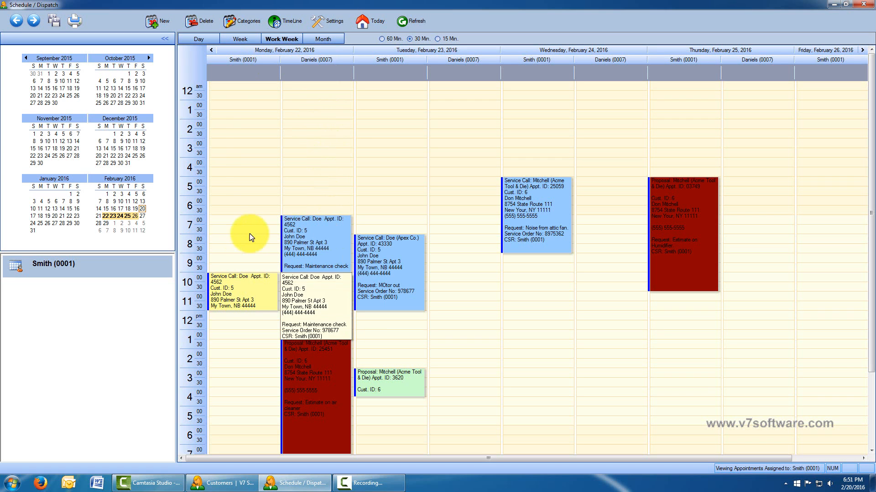
mouse_move(288, 220)
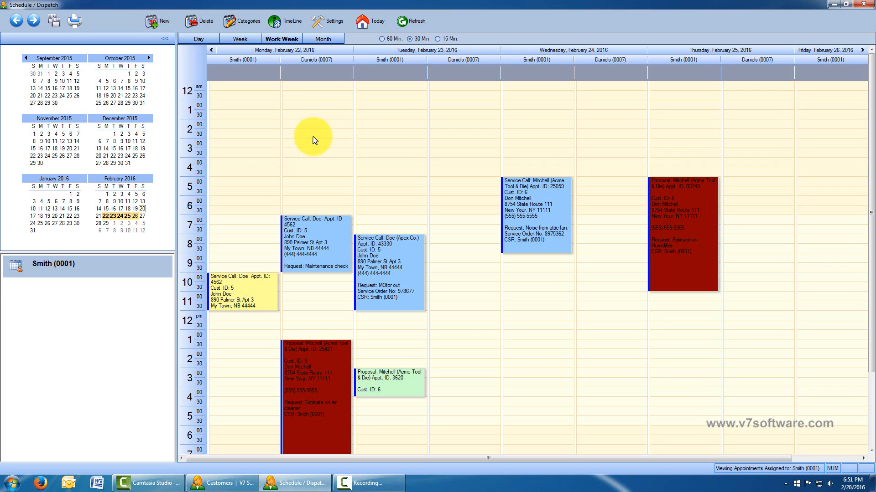
mouse_move(316, 227)
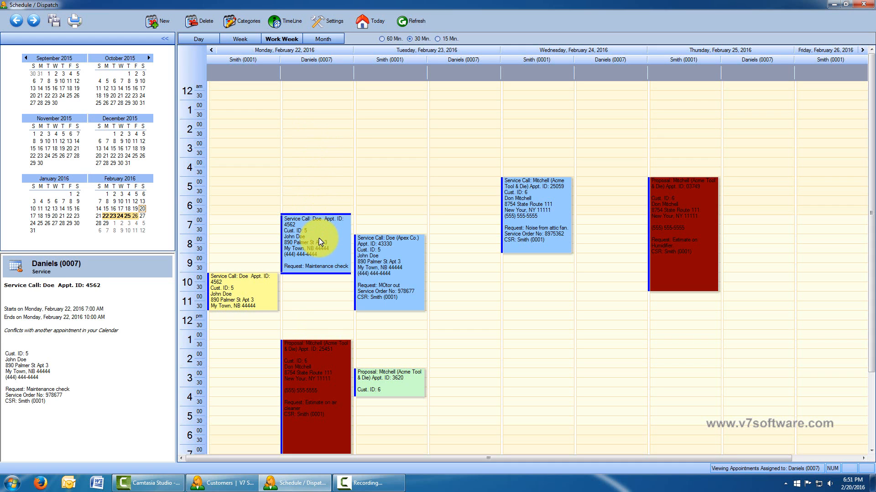
Reschedule Monday's maintenance check appointment to 8:00 AM through 11:00 AM, then check its details and save them.
left_click_drag(319, 238, 316, 261)
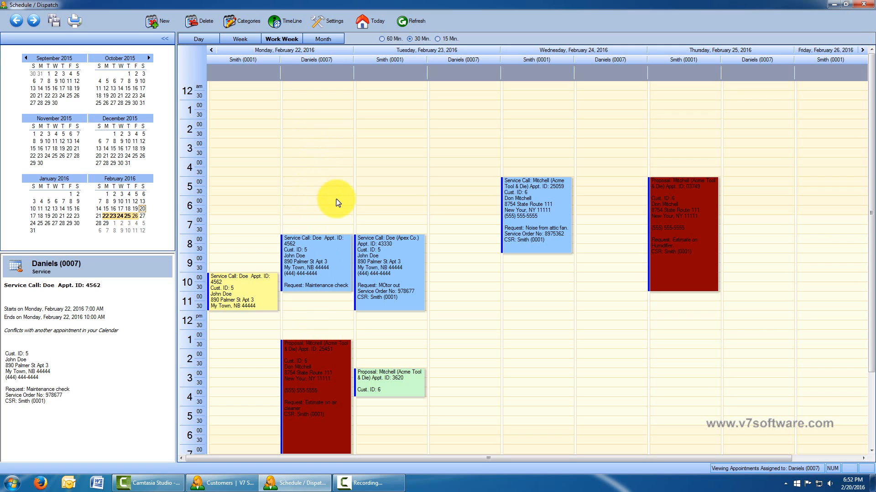
double_click(319, 258)
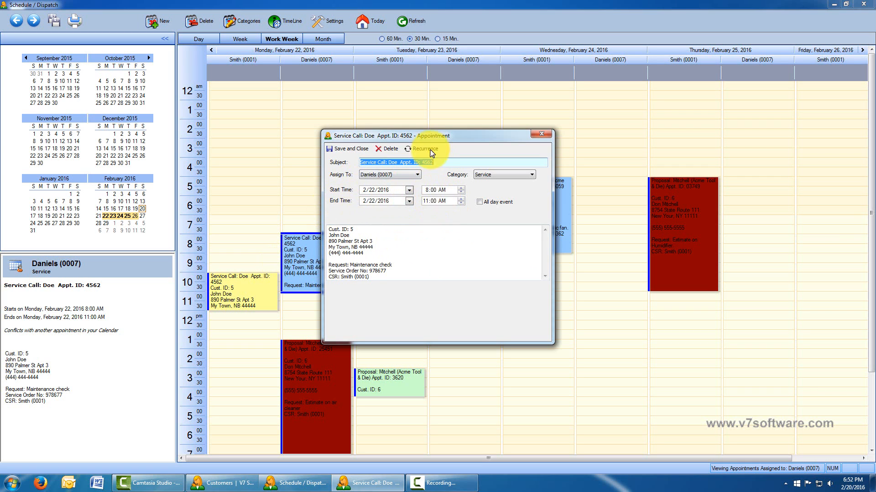
left_click(352, 149)
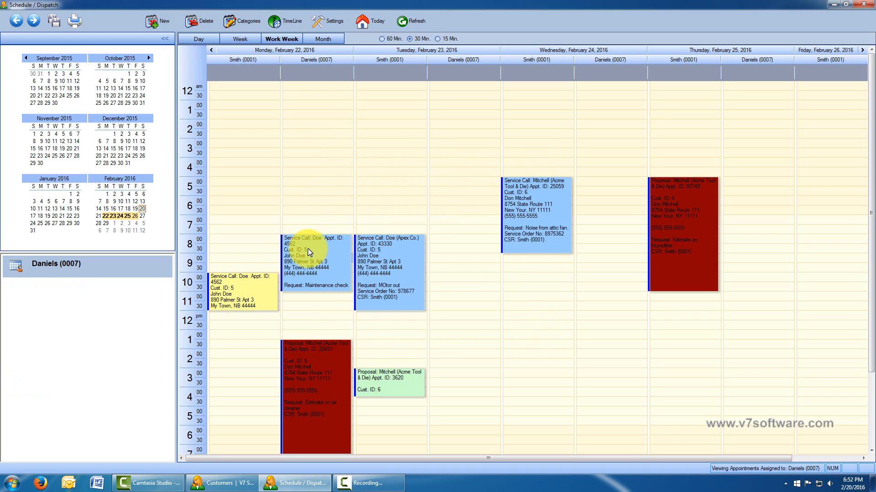
Move the maintenance check appointment to Tuesday, February 23, from 1:00 PM to 2:00 PM, and check the times in its details.
mouse_move(308, 249)
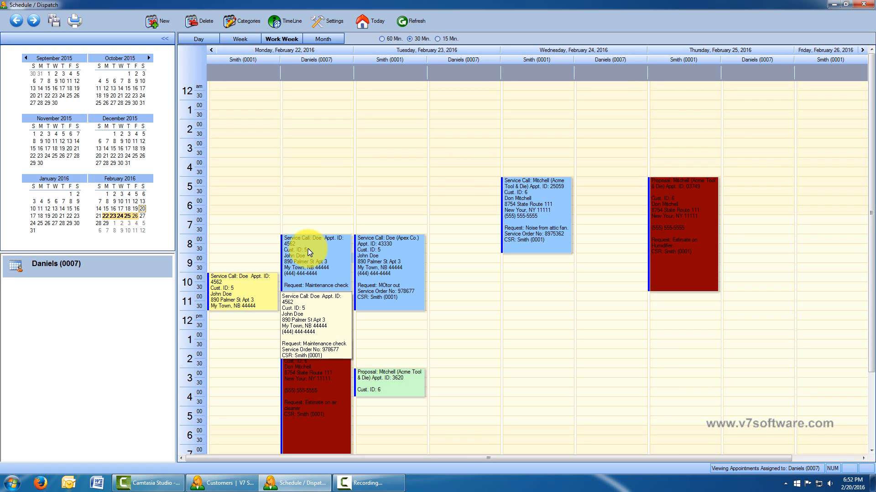
left_click_drag(328, 256, 434, 335)
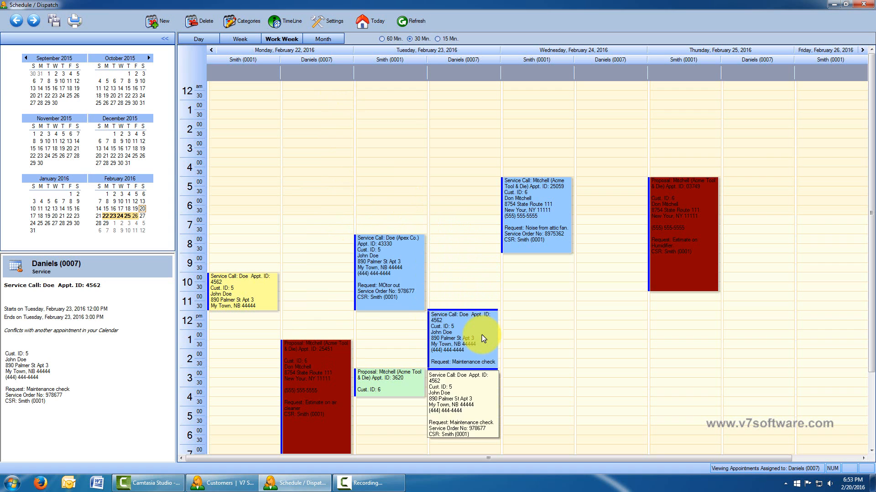
double_click(433, 336)
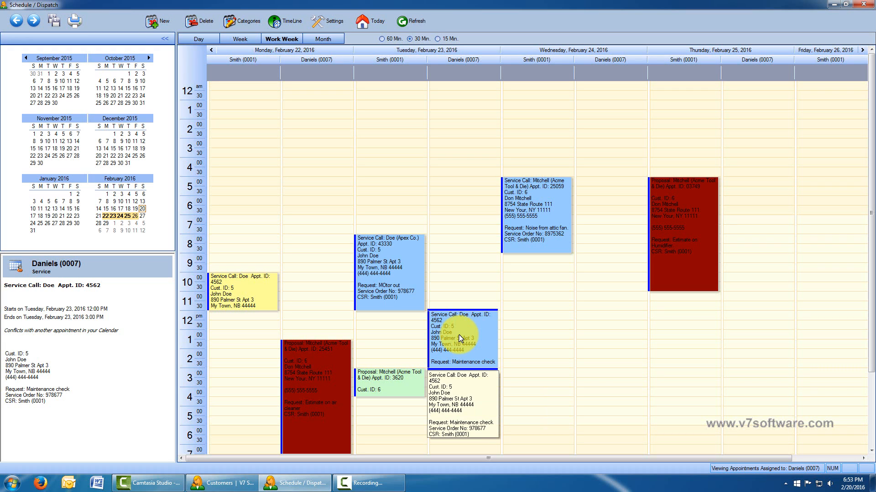
left_click_drag(459, 336, 475, 350)
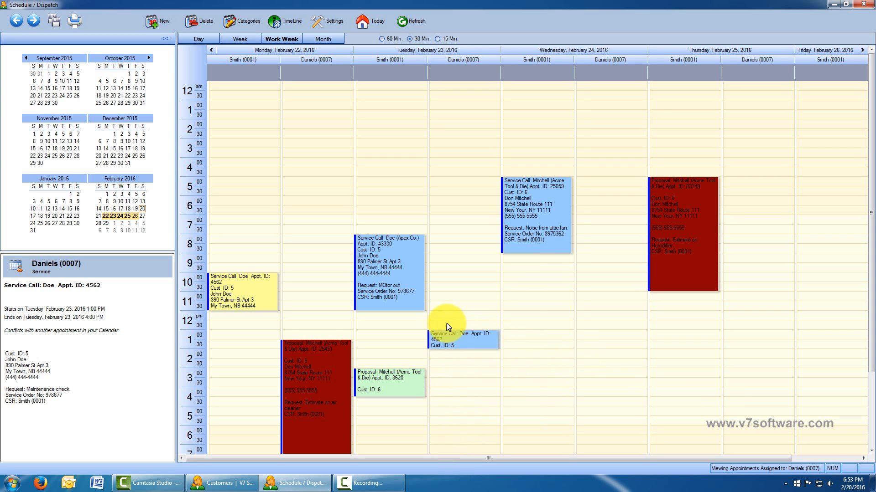
double_click(464, 339)
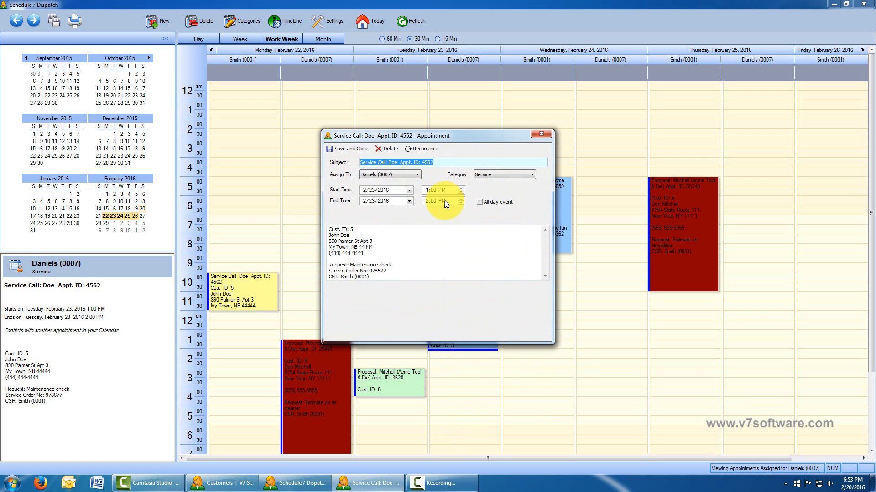
key("Escape")
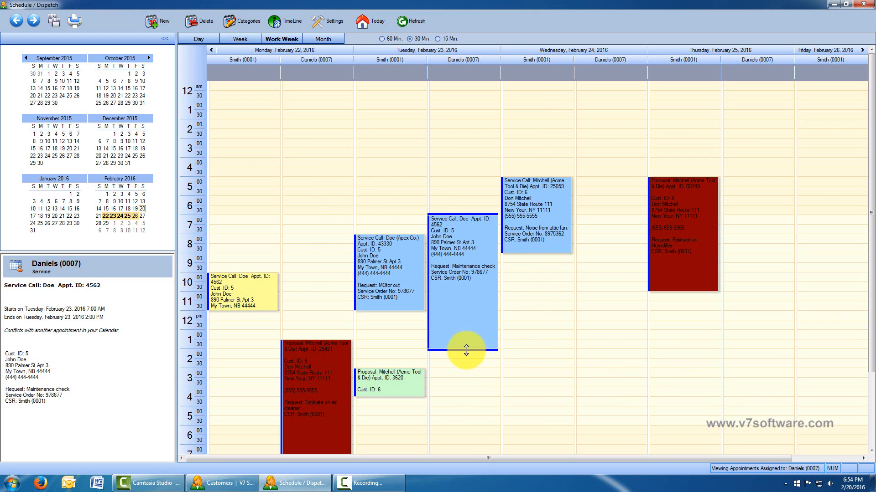
Extend Tuesday's maintenance check appointment to end at 10:30 PM and check the new times in its details.
left_click_drag(466, 350, 460, 427)
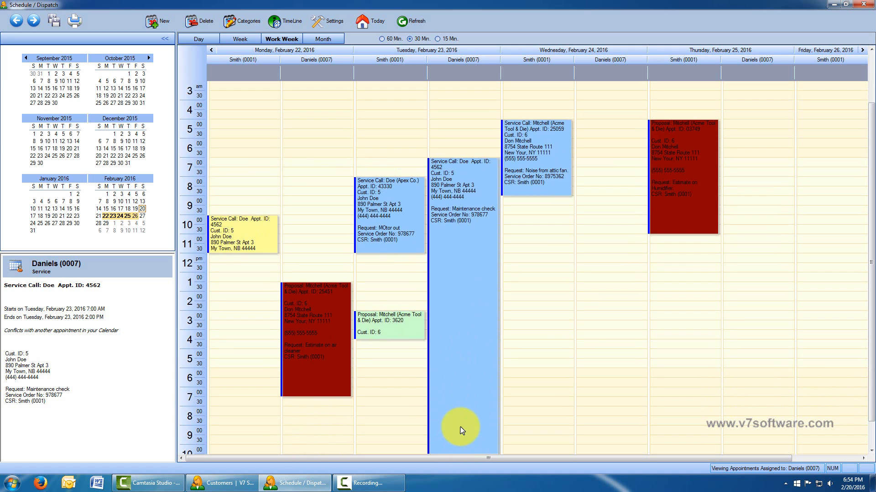
double_click(472, 253)
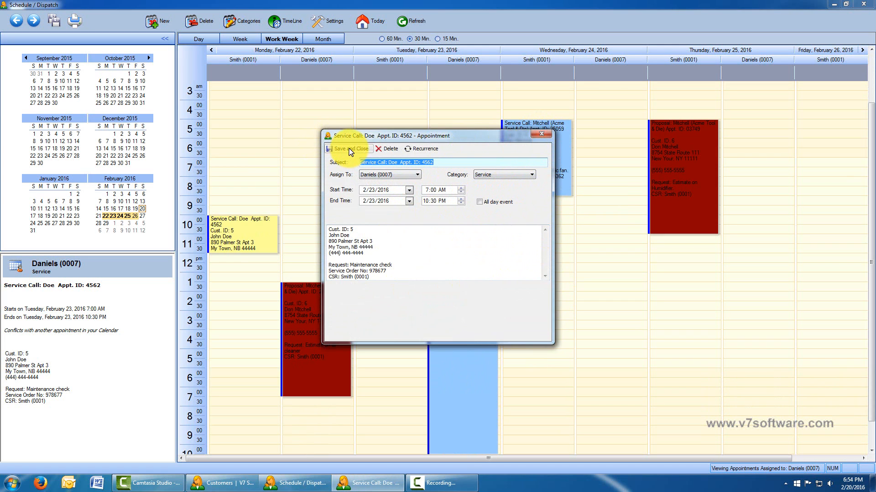
left_click(540, 133)
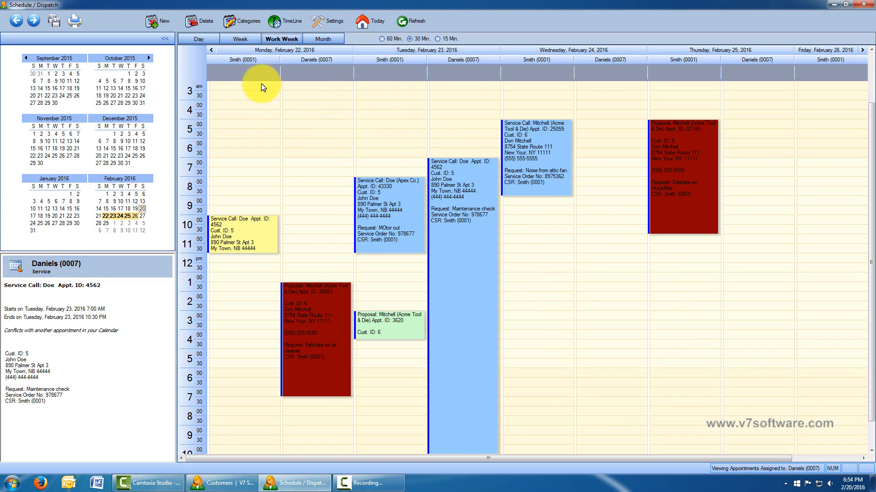
View the schedule by week, then by day for February 22, advancing one day and returning.
left_click(239, 38)
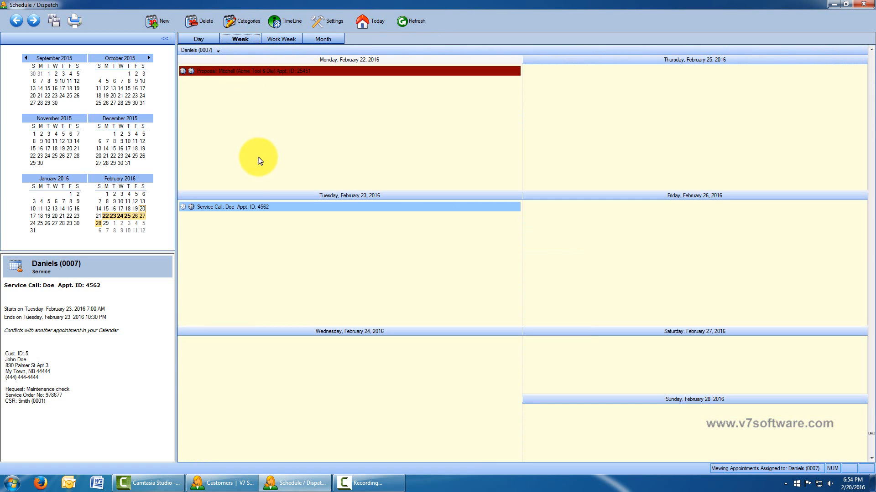
left_click(106, 216)
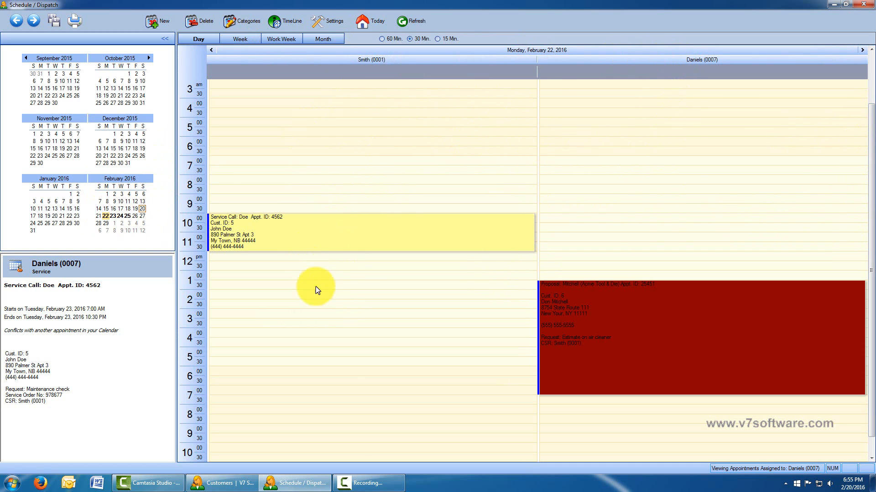
left_click(862, 51)
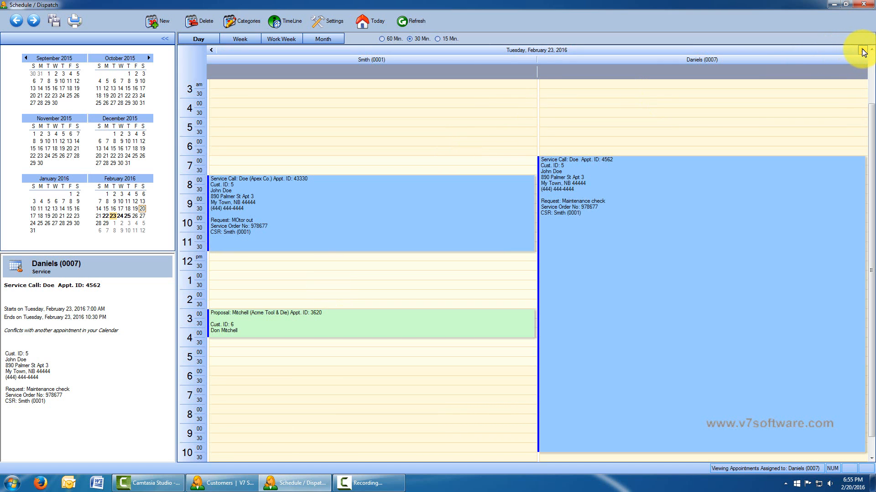
left_click(212, 51)
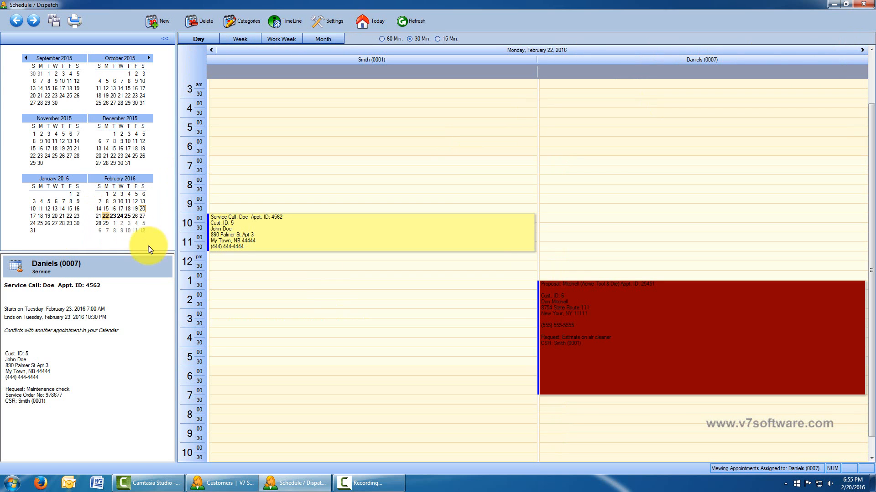
View individual day schedules between February 21 and 24 by picking dates in the calendar, ending on February 22.
left_click(113, 214)
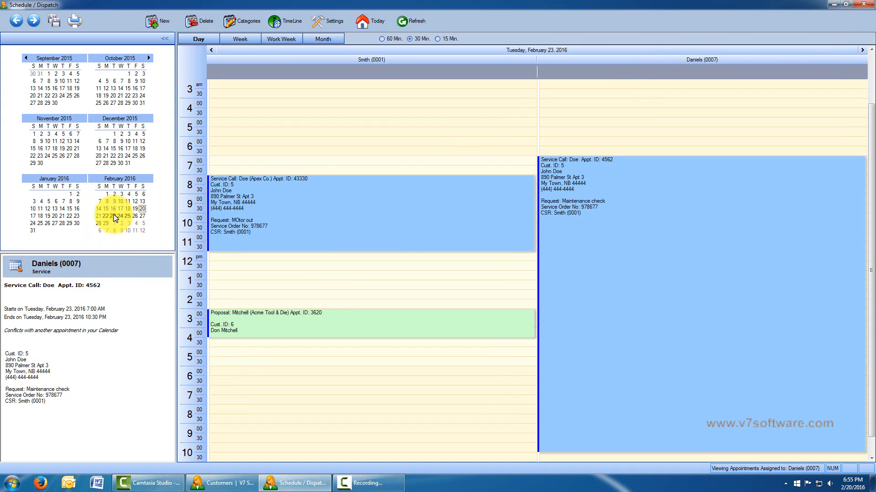
left_click(121, 215)
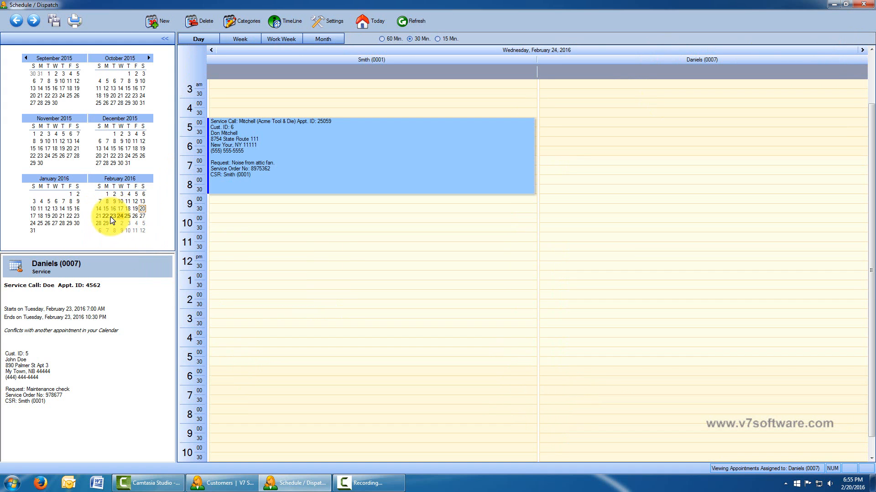
left_click(111, 216)
left_click(105, 215)
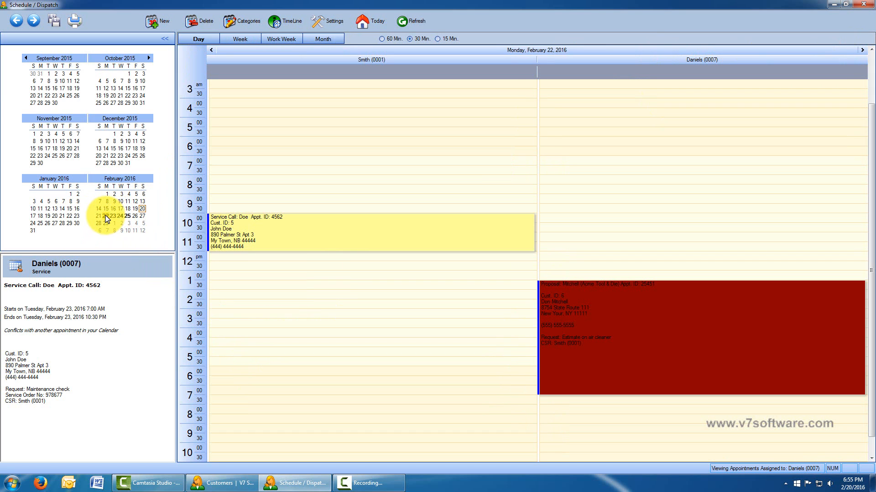
left_click(100, 217)
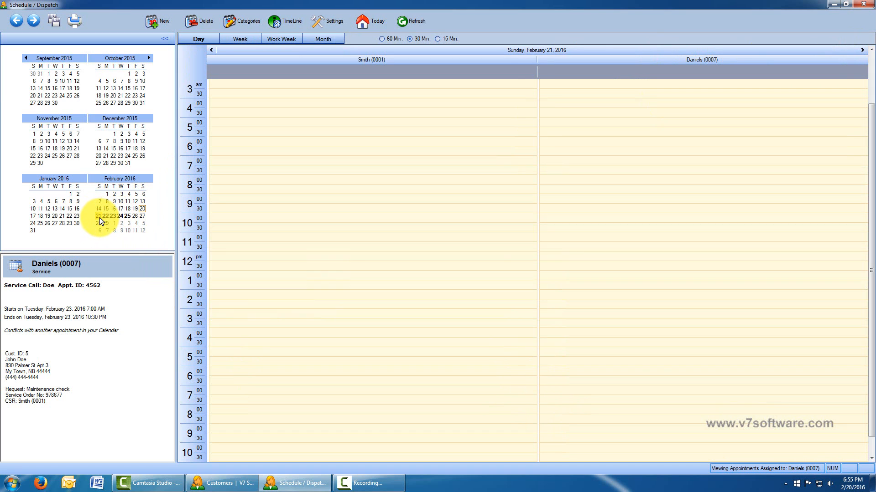
left_click(105, 216)
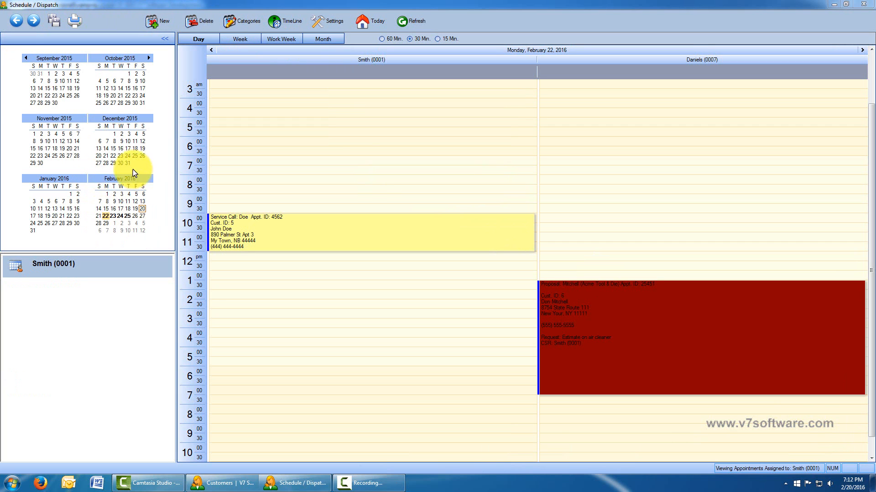
Advance the day schedule one day at a time to February 26, then go back to February 22.
left_click(32, 21)
left_click(32, 21)
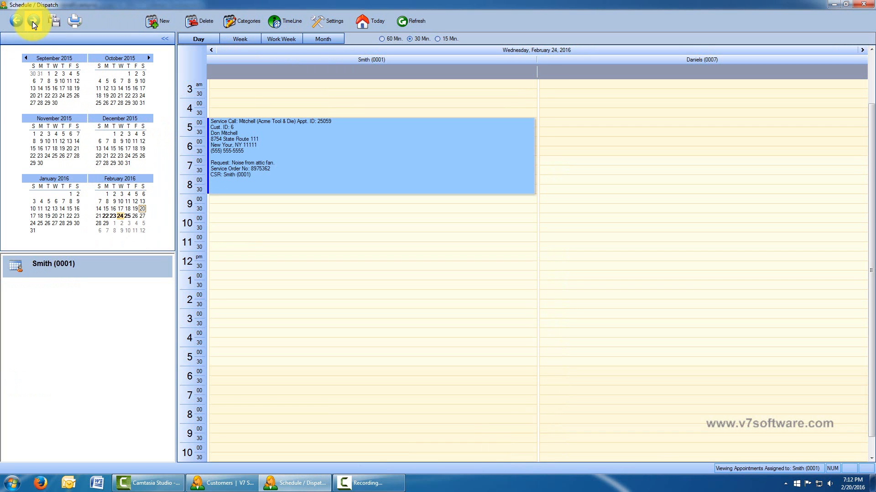
left_click(32, 21)
left_click(32, 21)
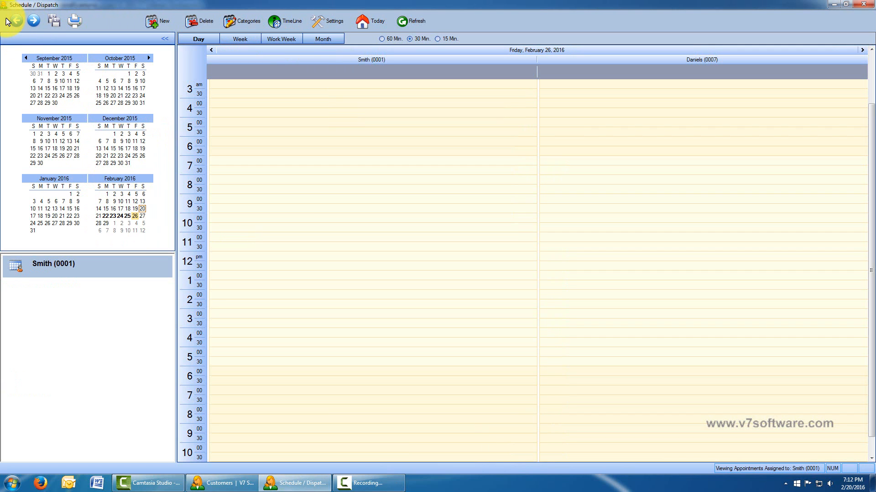
left_click(15, 21)
left_click(16, 21)
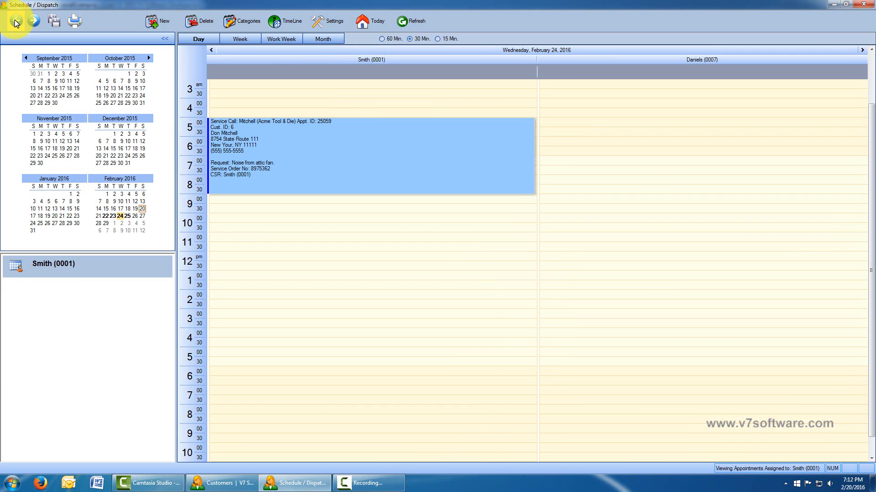
left_click(16, 21)
left_click(16, 20)
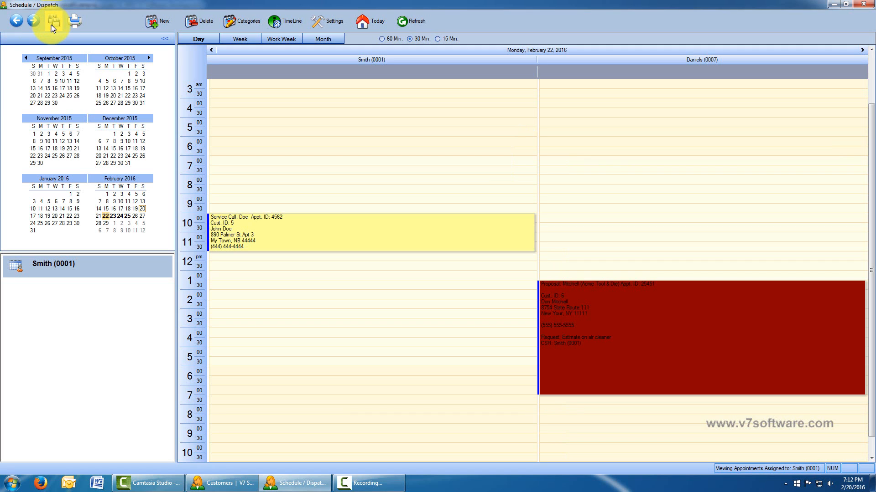
Open a print preview of the day schedule for Monday, February 22, 2016.
left_click(76, 19)
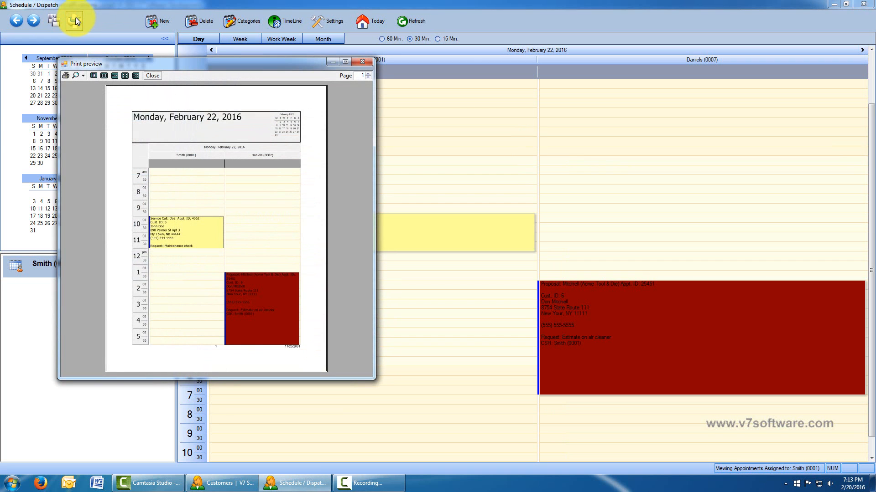
Reposition the print preview to look it over, and close it without printing.
left_click_drag(199, 66, 390, 87)
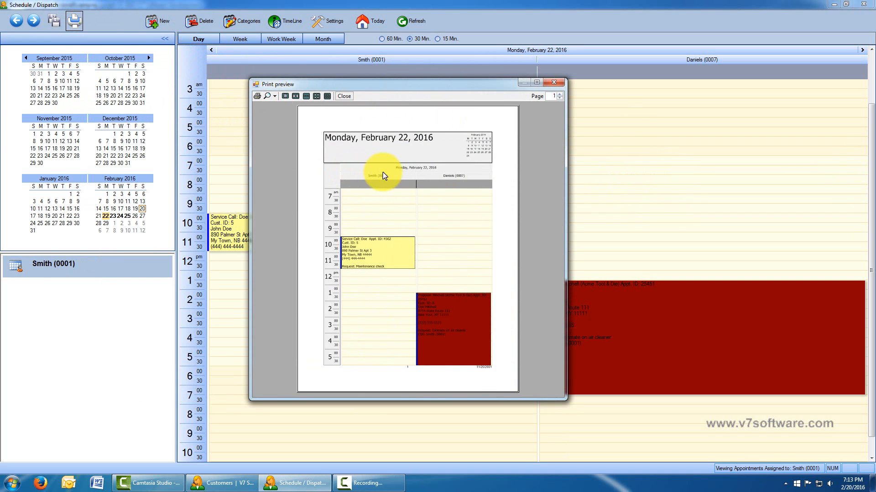
left_click(345, 96)
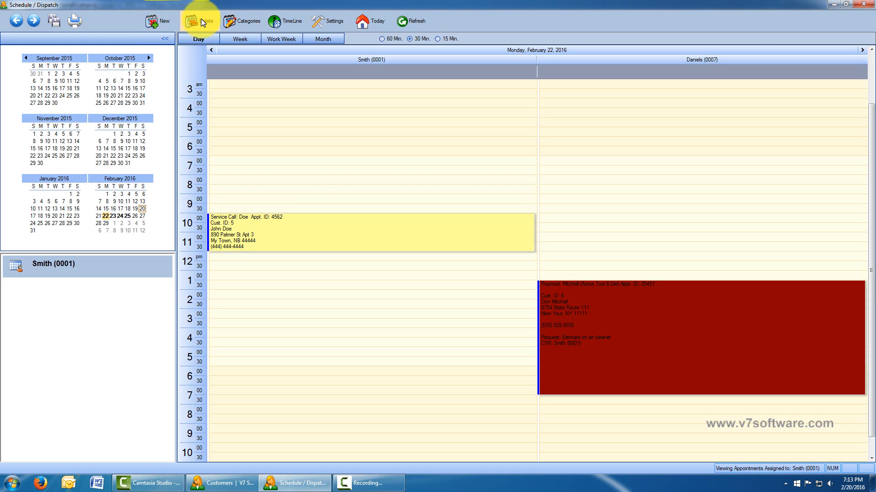
Try deleting the 10:00 AM service call on Monday, February 22, and decline the deletion.
left_click(323, 229)
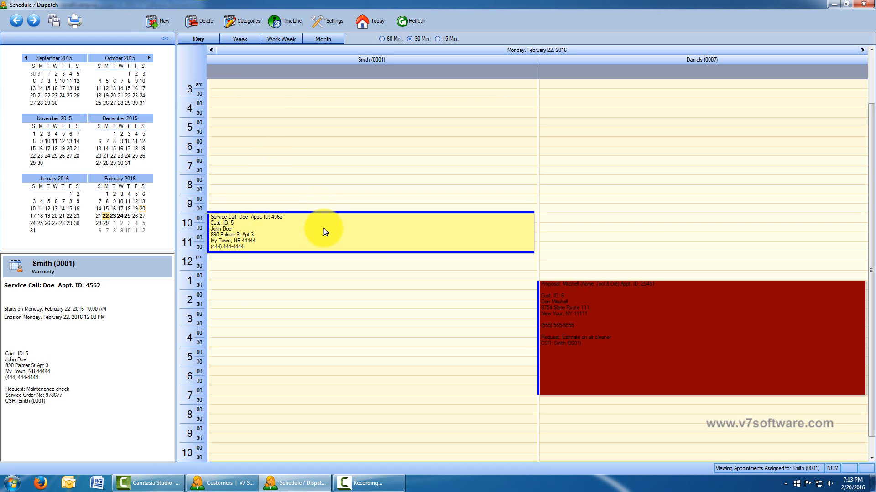
left_click(189, 21)
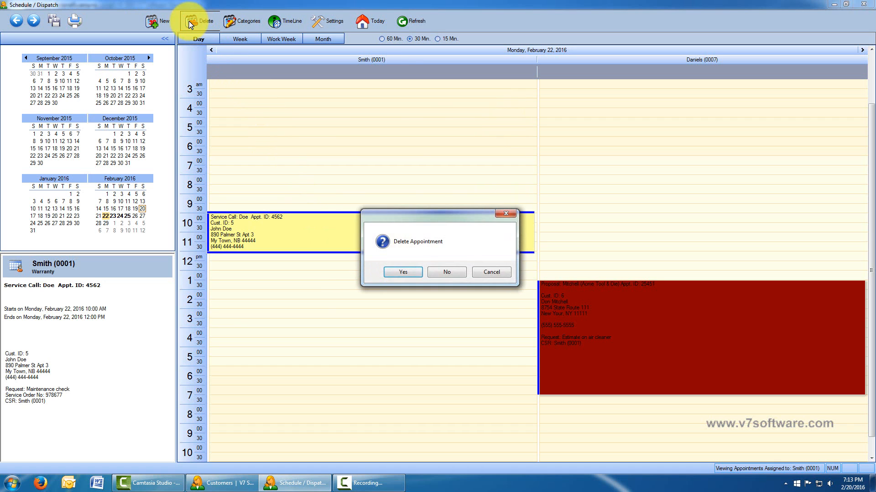
left_click(440, 271)
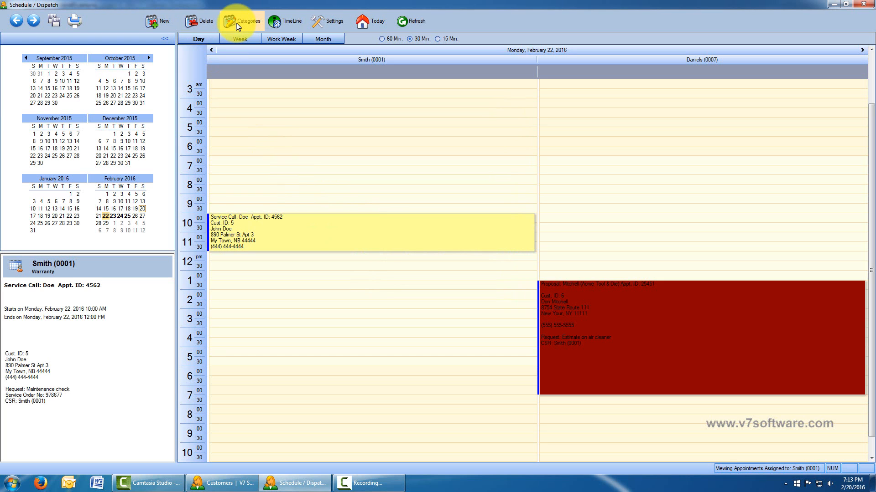
Review the color-coded label categories for the dispatch calendar and save them unchanged.
left_click(237, 23)
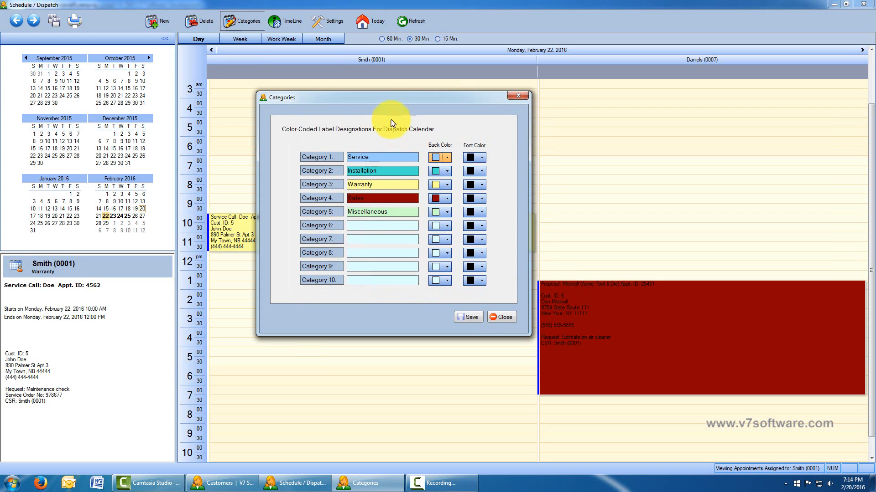
left_click_drag(388, 96, 580, 88)
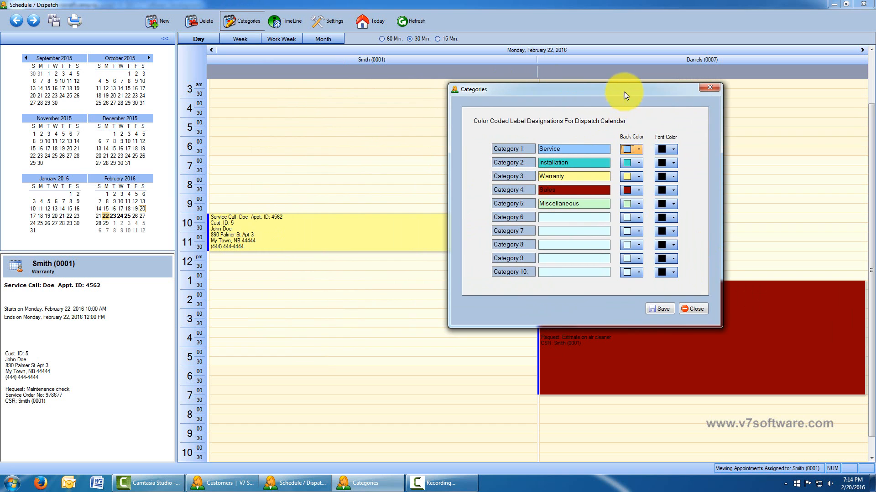
left_click_drag(623, 92, 522, 96)
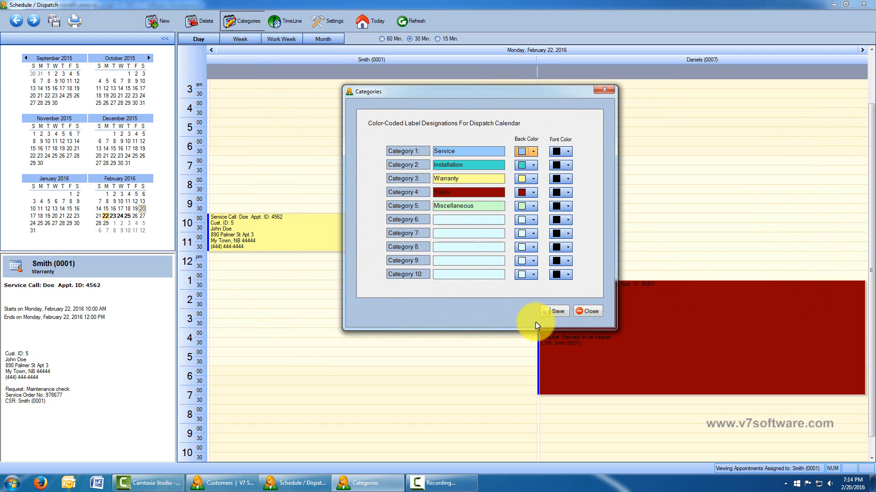
left_click(557, 310)
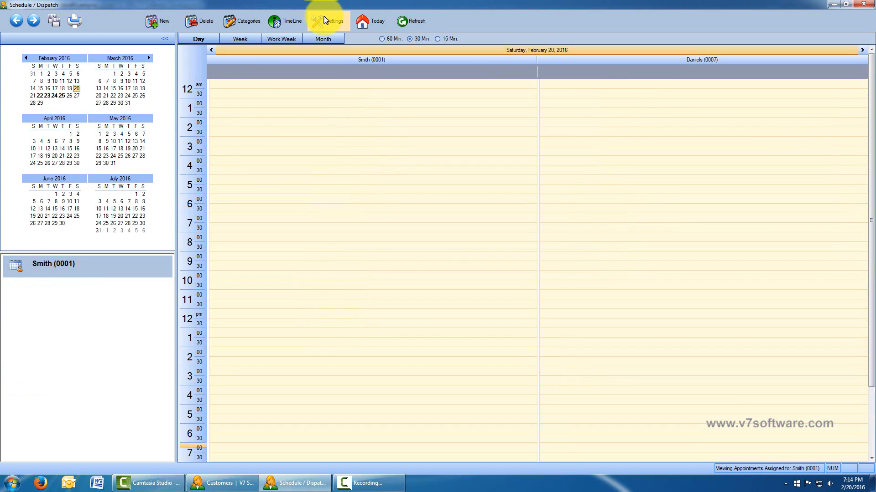
Check the general and work week options in the schedule settings, and close them without changes.
left_click(325, 21)
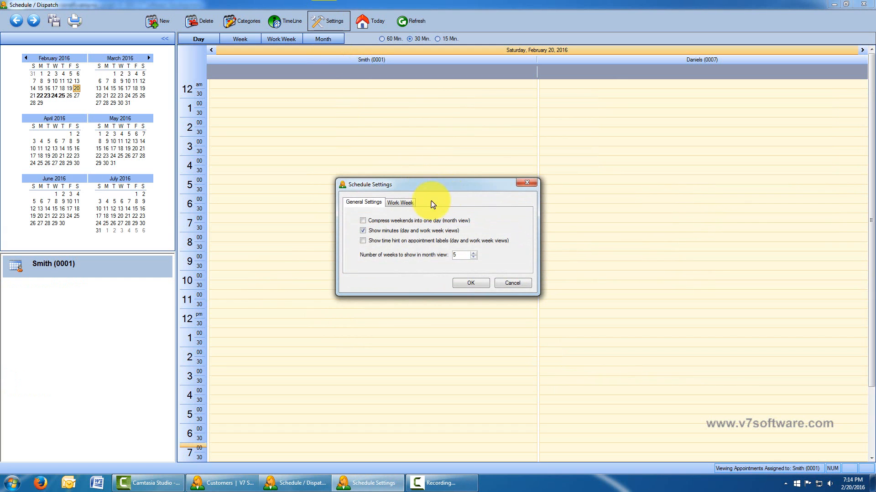
left_click(399, 203)
left_click(365, 202)
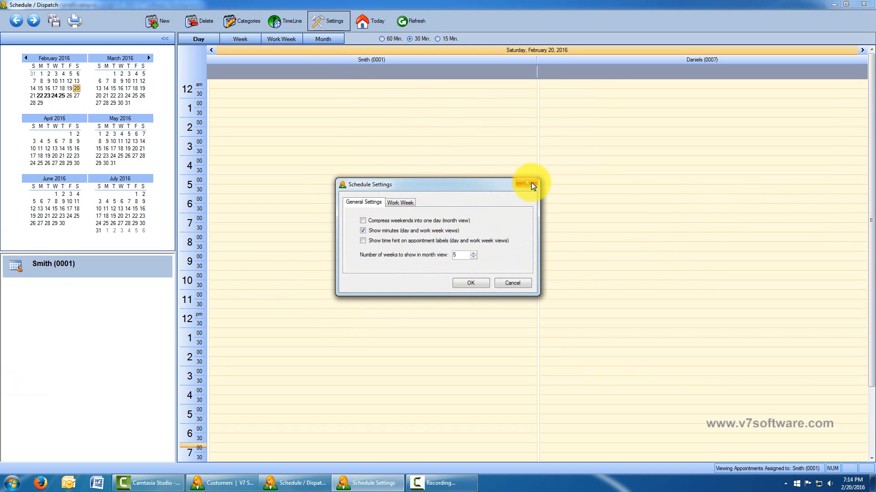
left_click(532, 183)
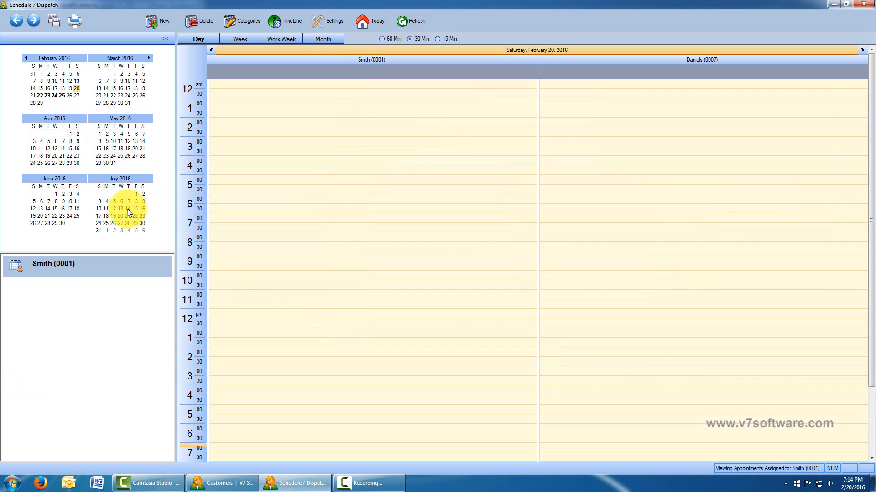
View the day schedules for February 10 and February 12, and return to today's date.
left_click(55, 84)
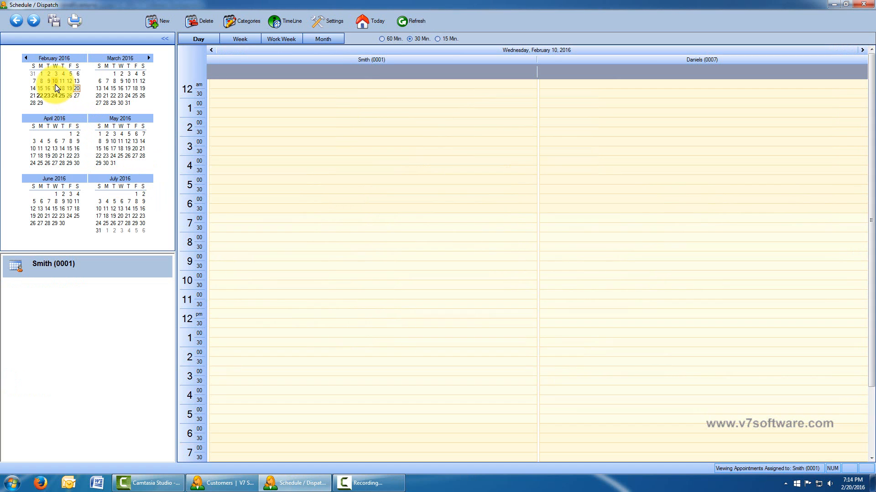
left_click(71, 80)
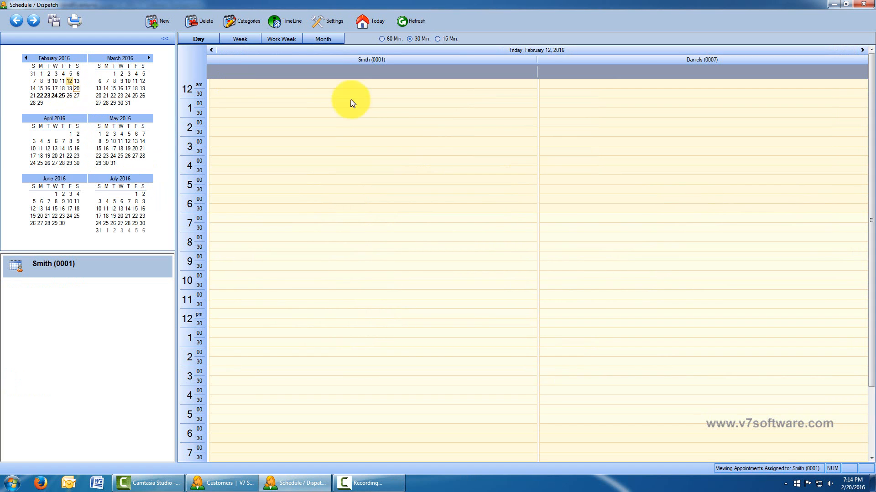
left_click(378, 21)
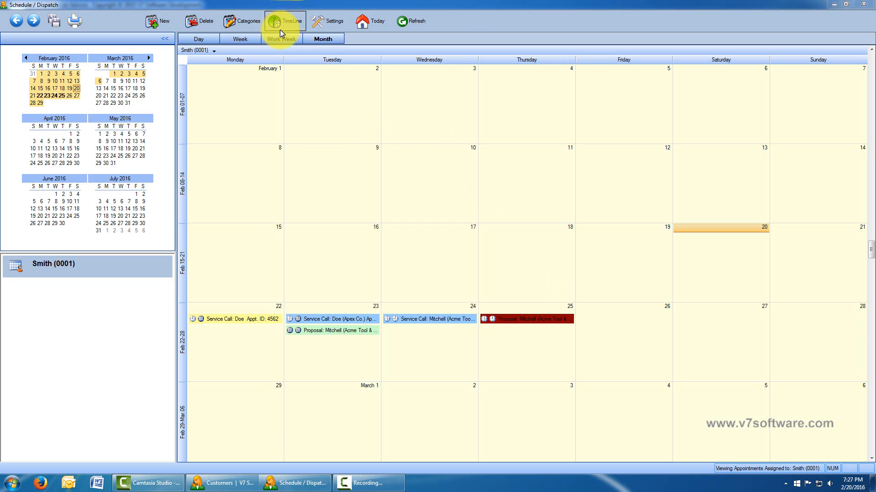
Open the appointment timeline and show the technicians' appointments for Monday, February 22, from morning through evening.
left_click(292, 24)
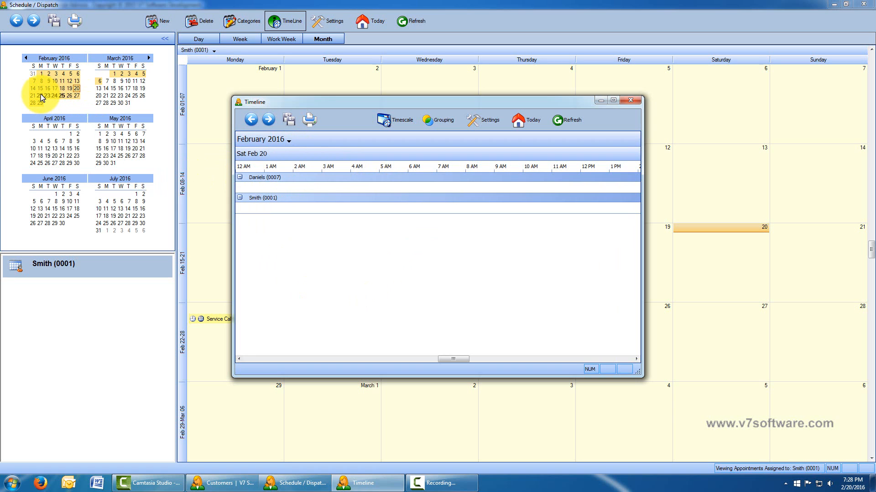
left_click(287, 140)
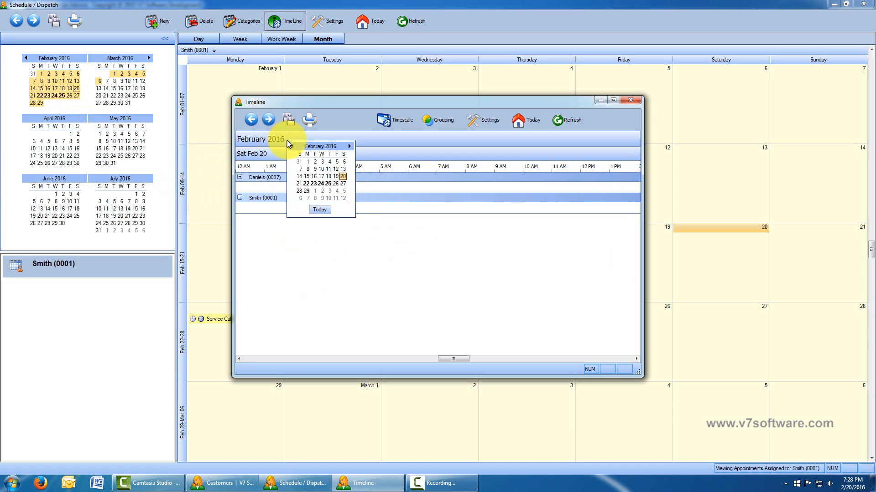
left_click(308, 185)
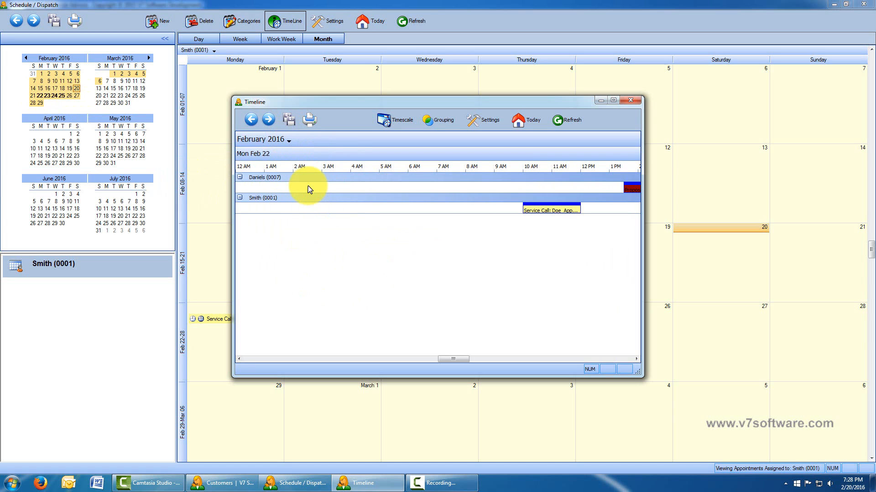
left_click_drag(449, 360, 462, 354)
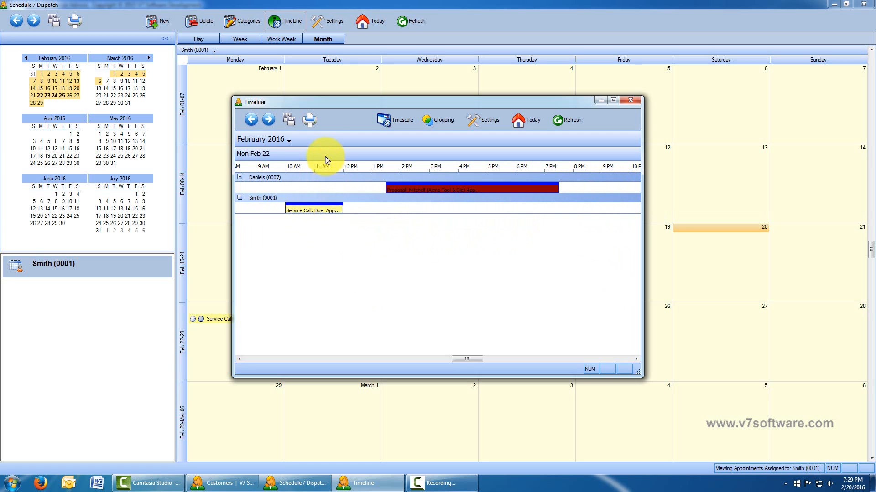
Show the technicians' appointments for Tuesday, February 23 in the timeline.
left_click(288, 143)
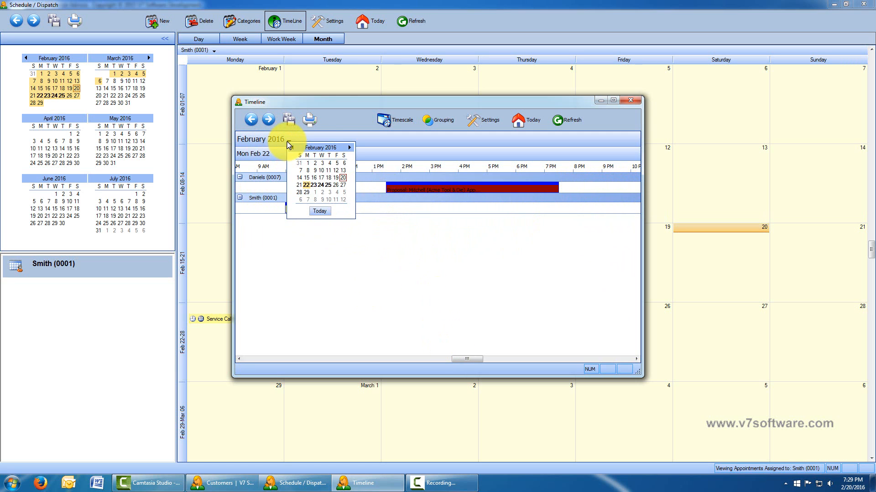
left_click(315, 185)
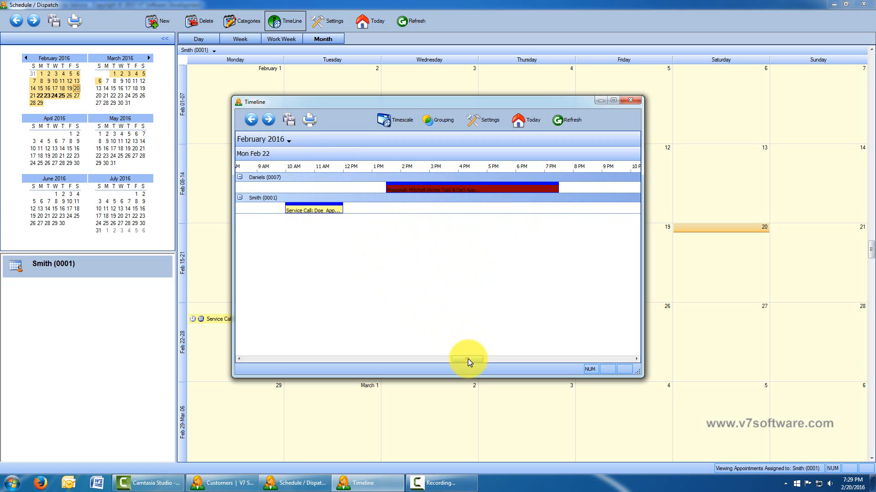
left_click_drag(468, 360, 502, 336)
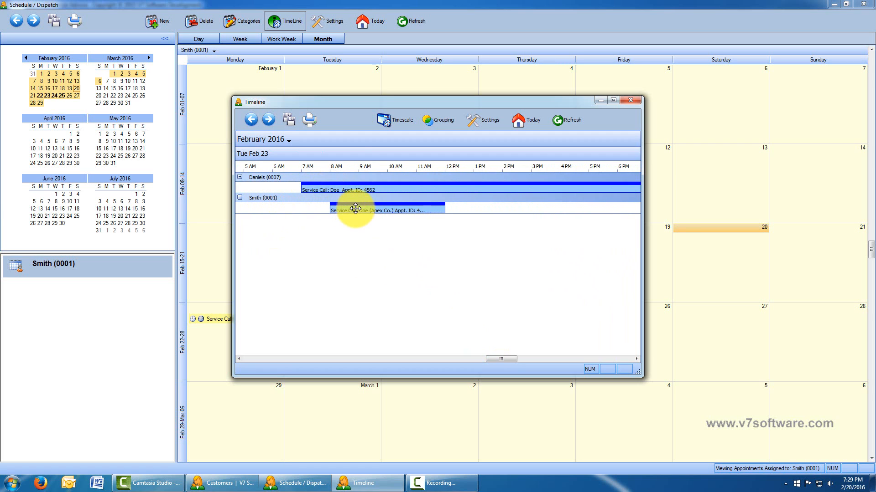
Enlarge the timeline window and maximize it to fill the screen.
left_click_drag(638, 372, 664, 375)
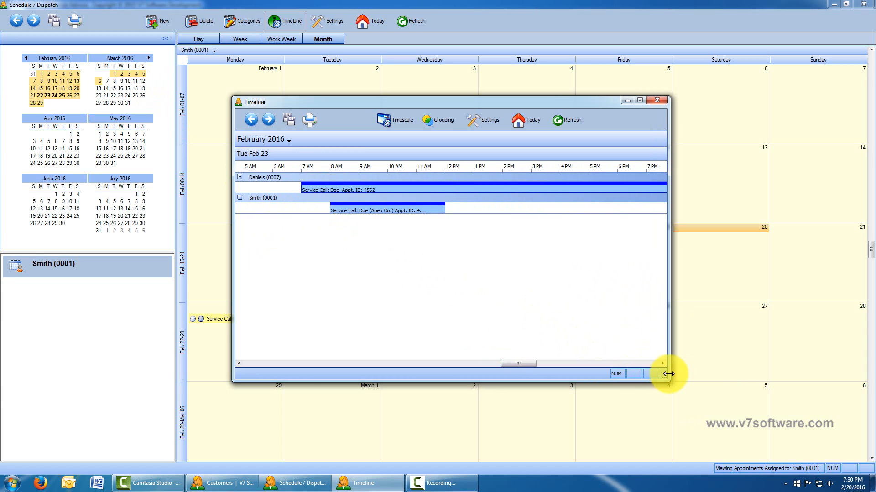
left_click_drag(666, 378, 774, 421)
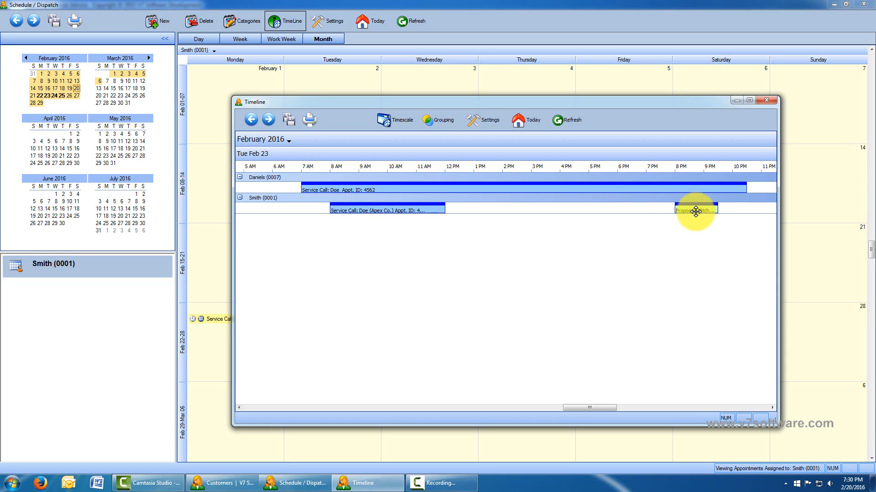
left_click(748, 100)
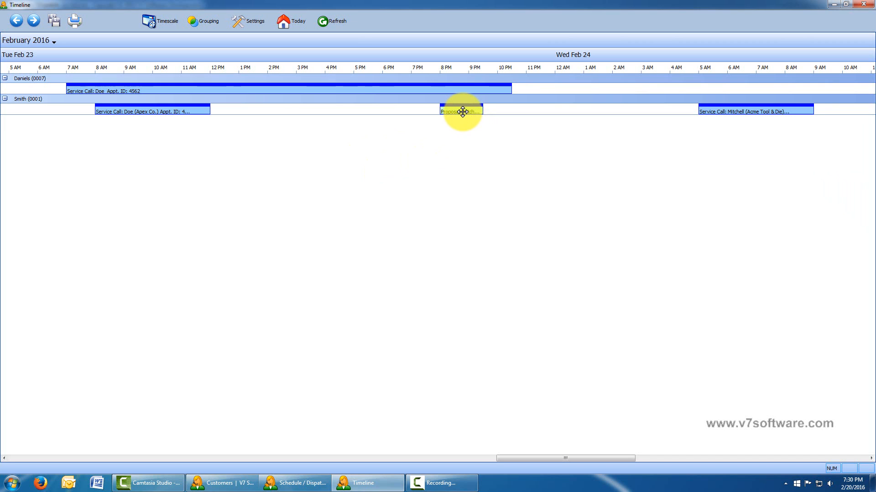
Reassign the February 23 evening proposal to the other technician at 6 AM, and move that technician's long service call to start at 10 AM.
left_click_drag(462, 112, 42, 85)
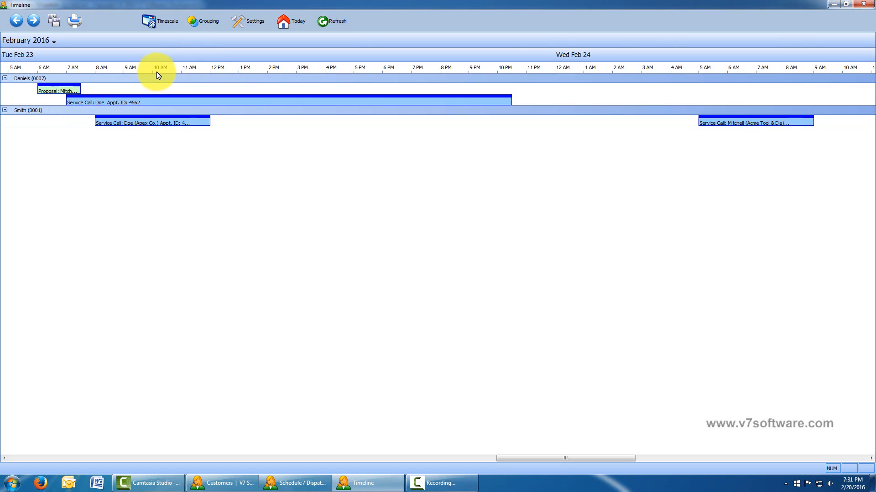
left_click_drag(106, 104, 184, 97)
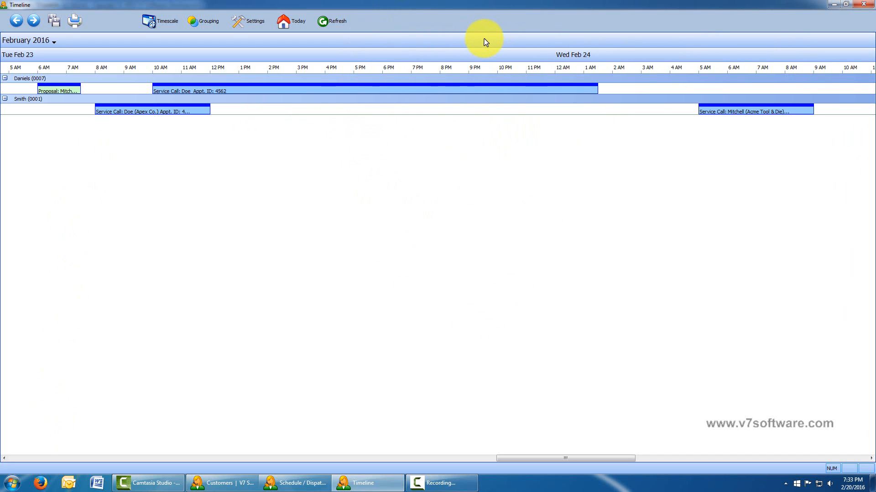
Jump the timeline to Monday, February 22 using the date picker.
left_click(459, 39)
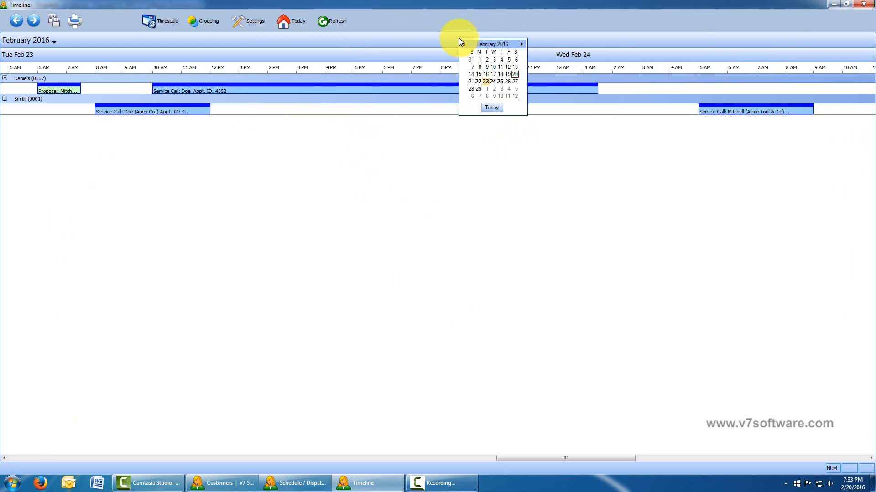
left_click(223, 57)
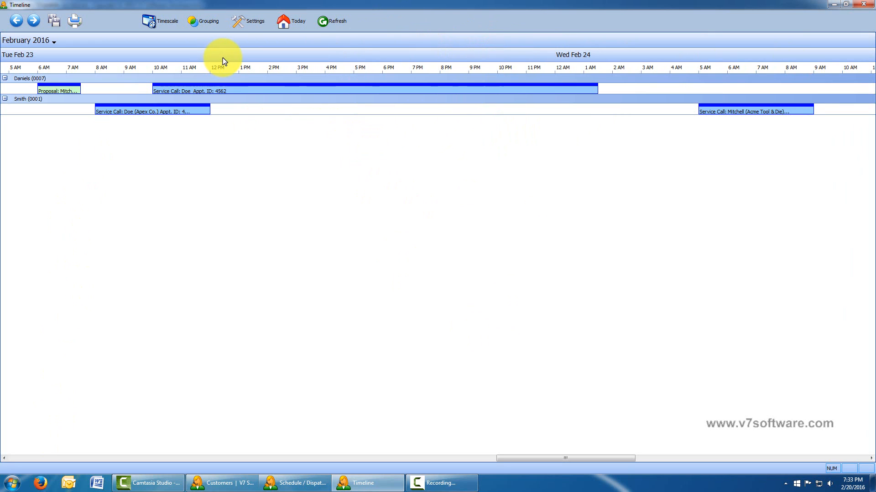
left_click(223, 57)
left_click(242, 101)
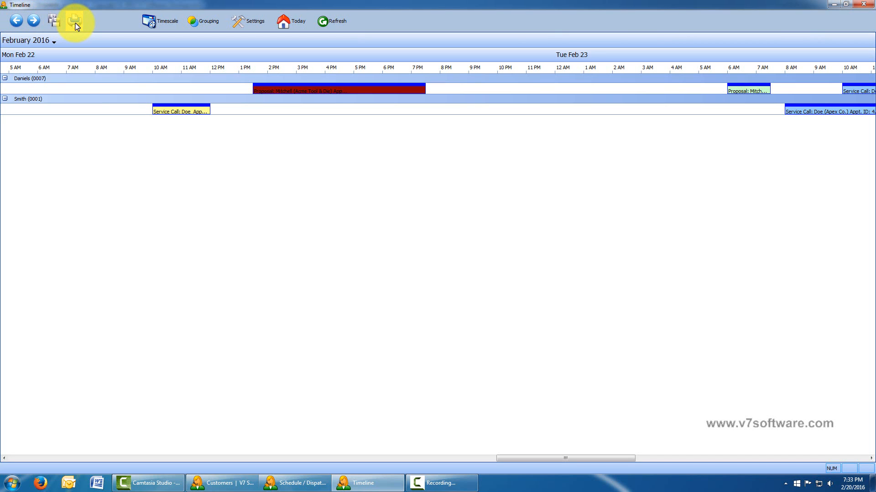
Review the timeline's timescale settings and accept them unchanged, and check the item grouping options without changing them.
left_click(159, 26)
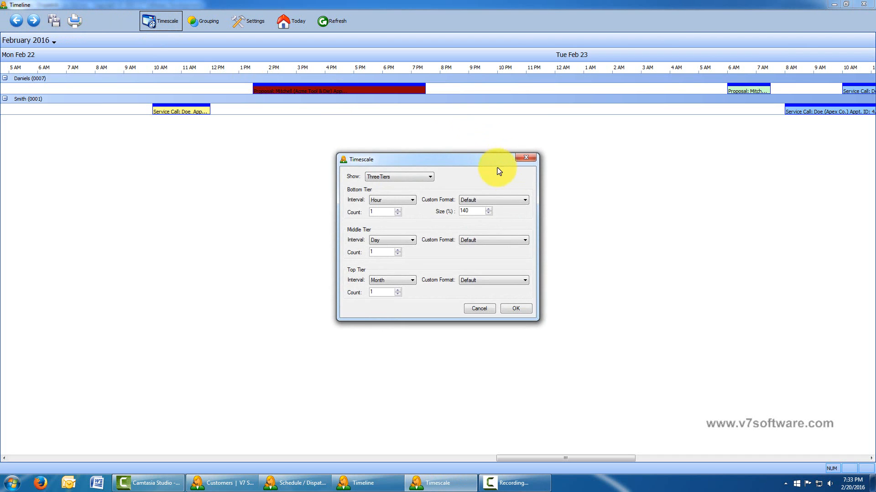
left_click_drag(471, 160, 448, 155)
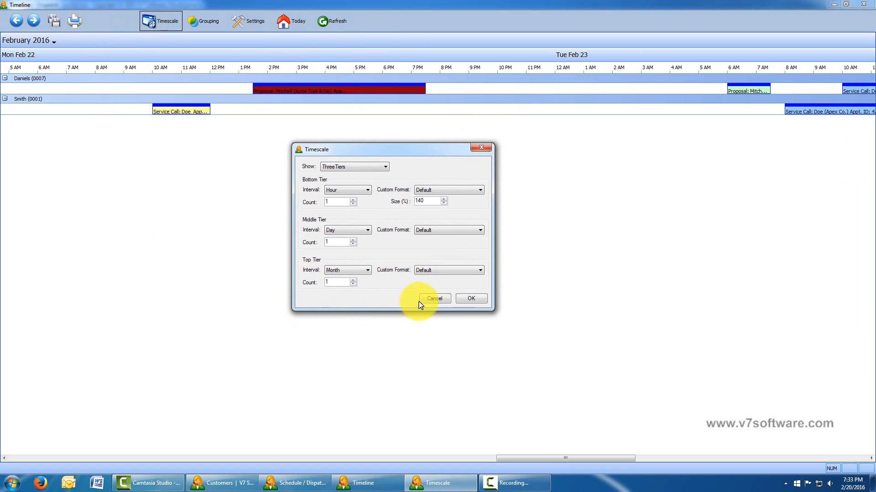
left_click(472, 300)
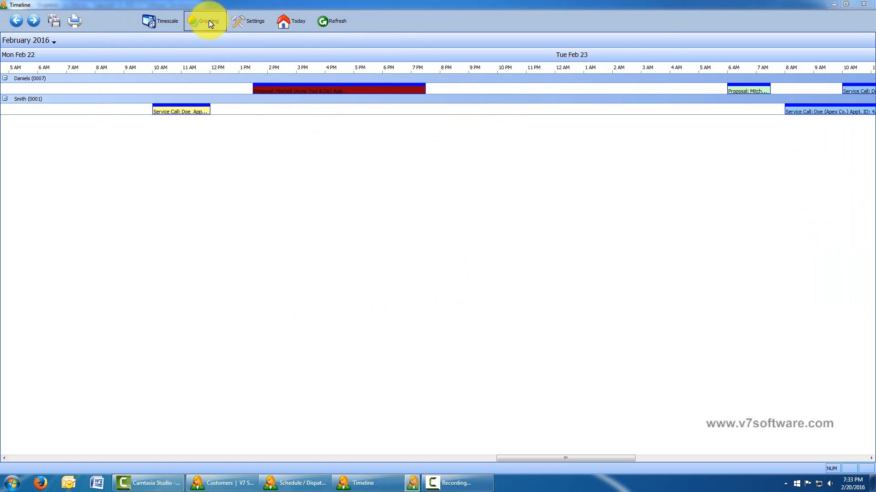
left_click(209, 23)
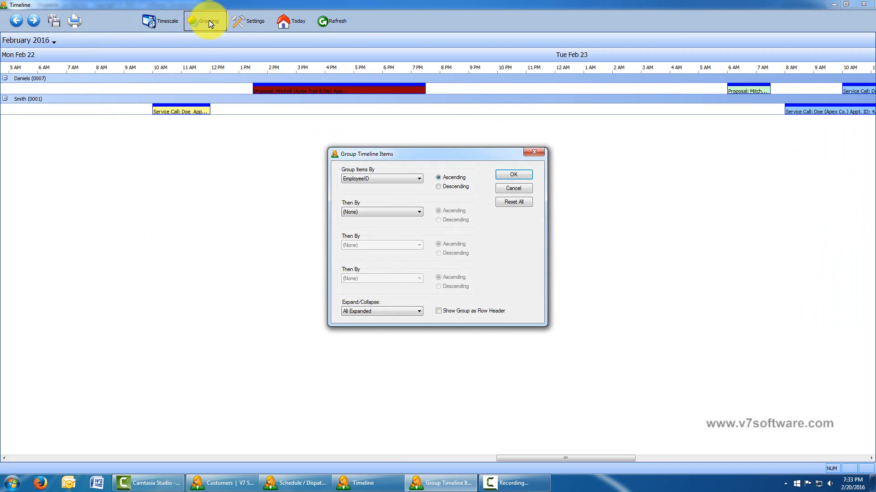
left_click(538, 156)
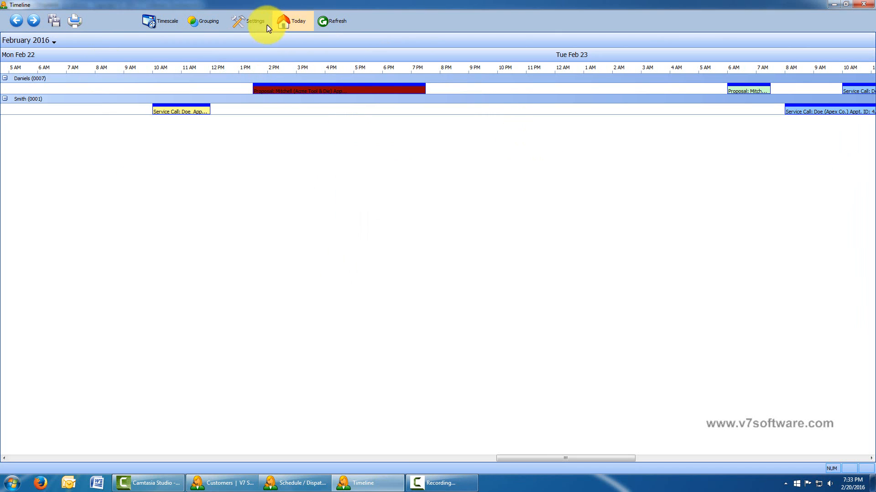
Review the timeline's general settings, add Saturday to the work week, and accept the timeline settings.
left_click(264, 24)
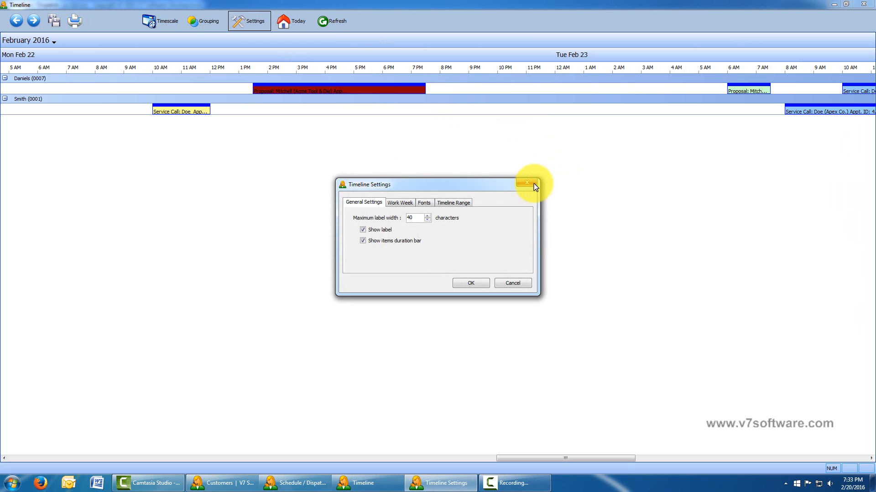
left_click(410, 204)
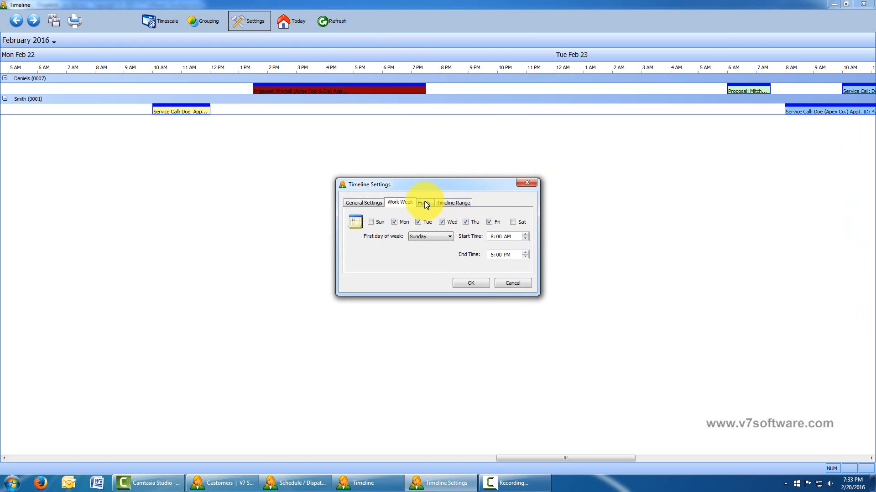
left_click(365, 203)
left_click(397, 204)
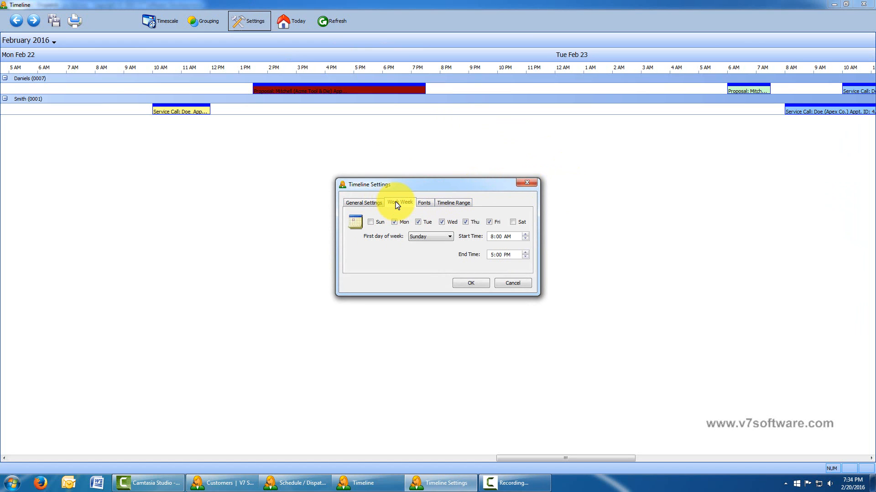
left_click(512, 223)
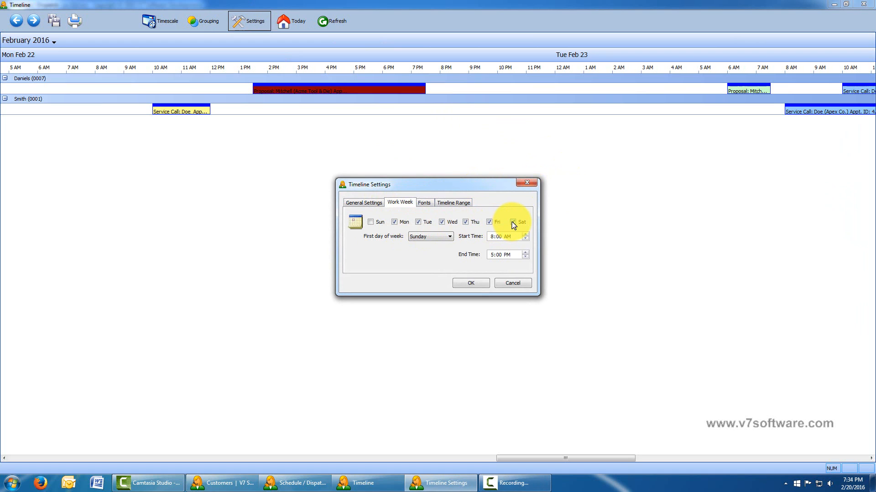
left_click(470, 284)
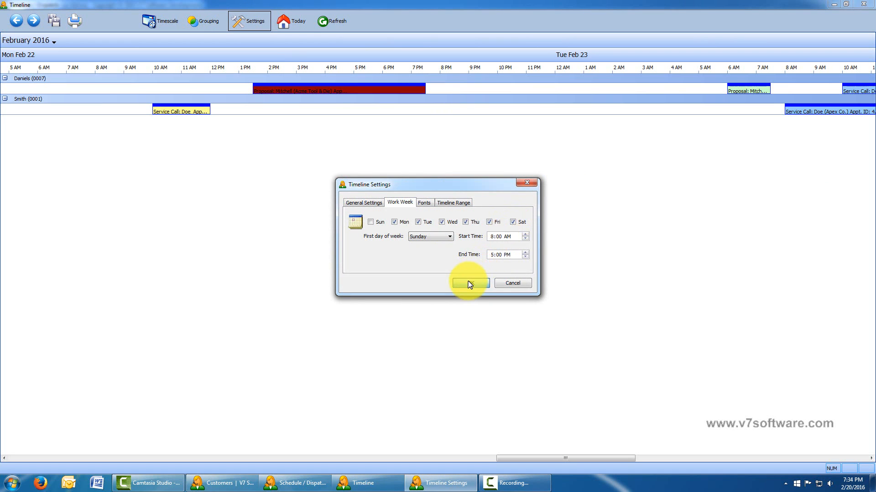
Return the timeline to today's date and close it to get back to the Schedule / Dispatch calendar.
left_click(292, 21)
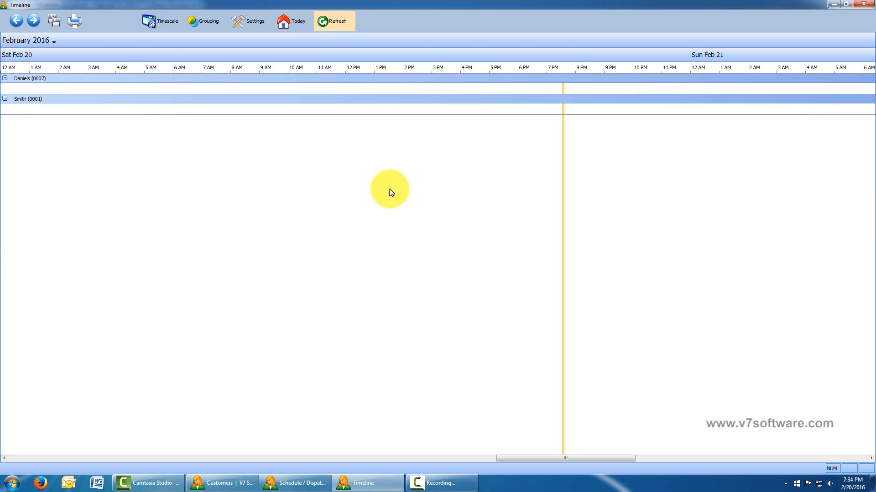
key("Escape")
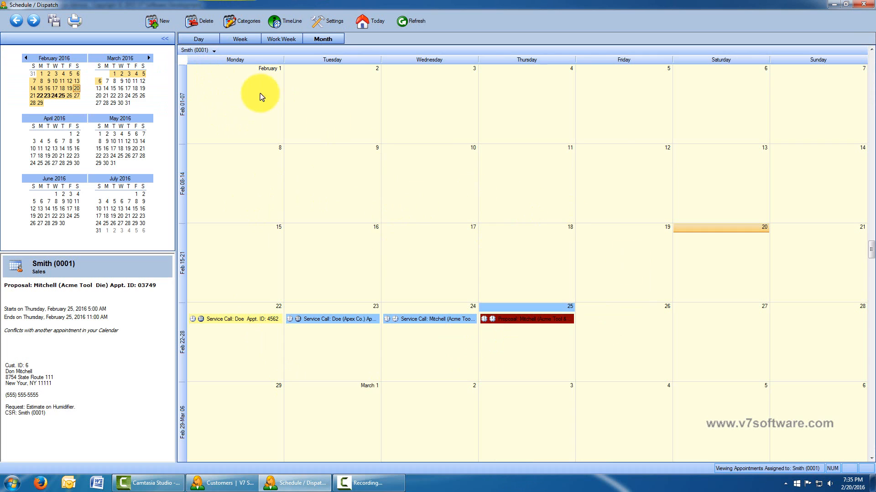
Show the other technician's month calendar and view the details of the February 22 proposal, the February 23 proposal and the two-day service call.
left_click(212, 51)
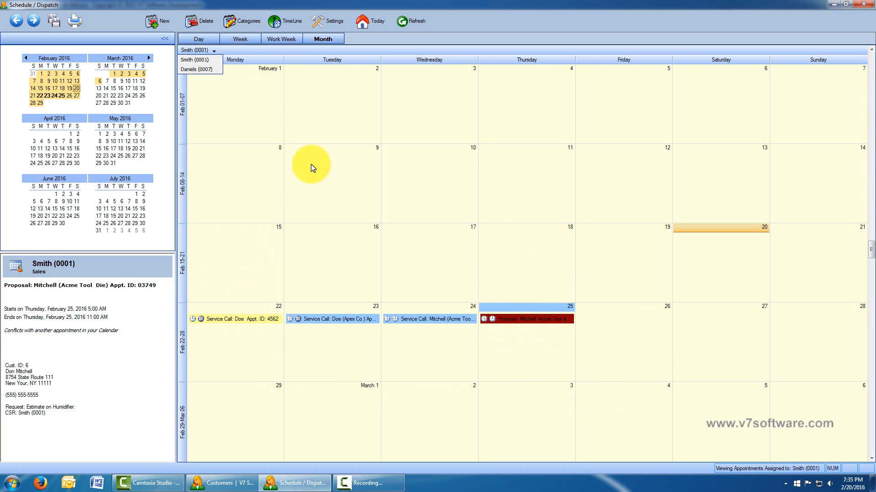
left_click(200, 70)
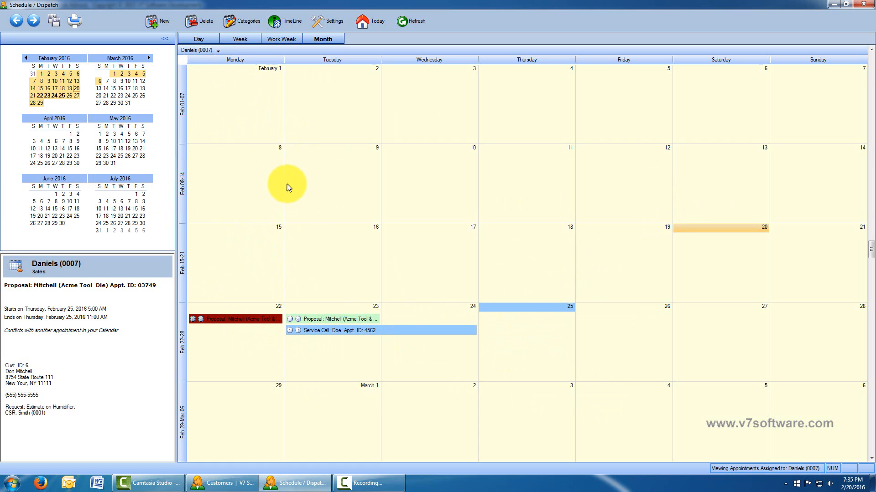
left_click_drag(248, 315, 247, 318)
mouse_move(247, 319)
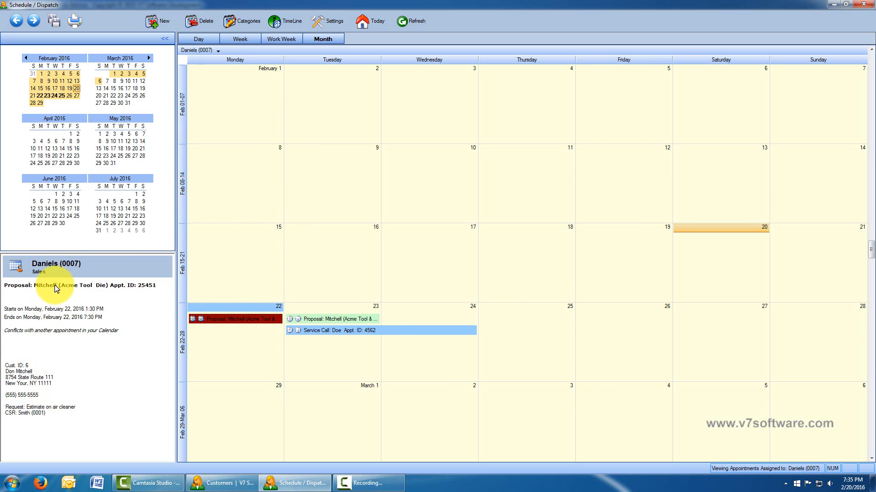
left_click(310, 318)
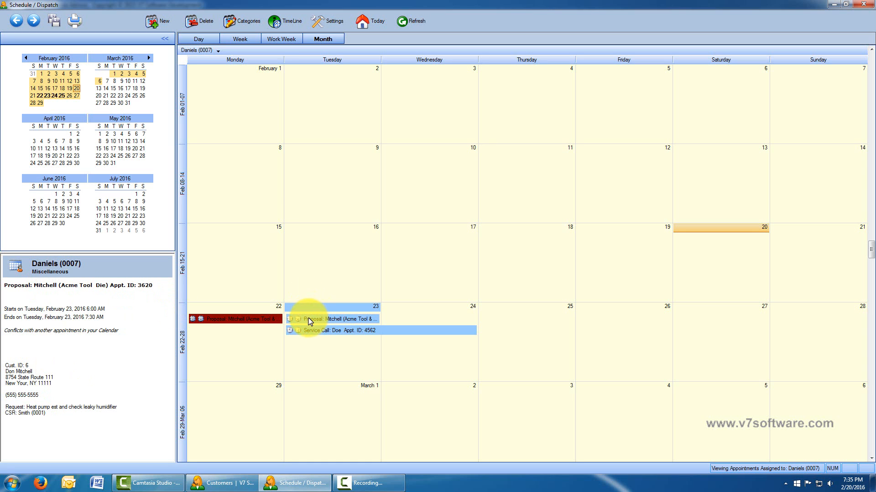
left_click(407, 331)
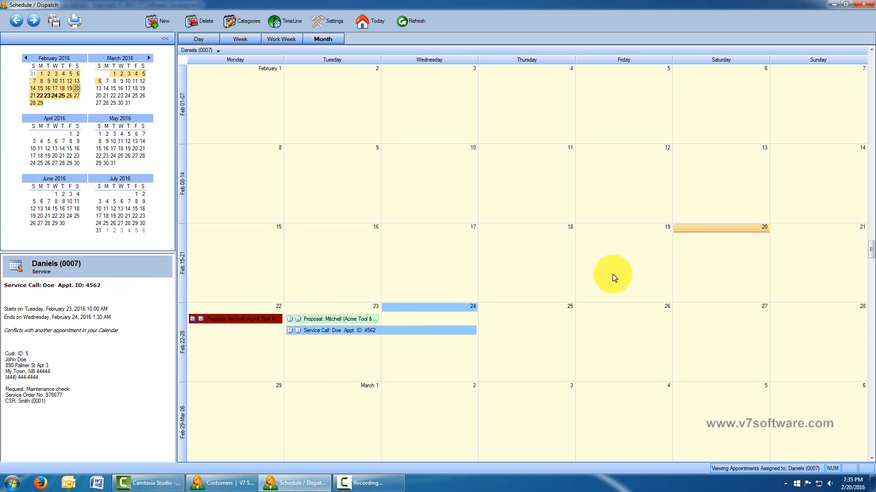
Switch the month calendar back to the first technician and view the details of the February 23 service call.
left_click(217, 50)
left_click(202, 62)
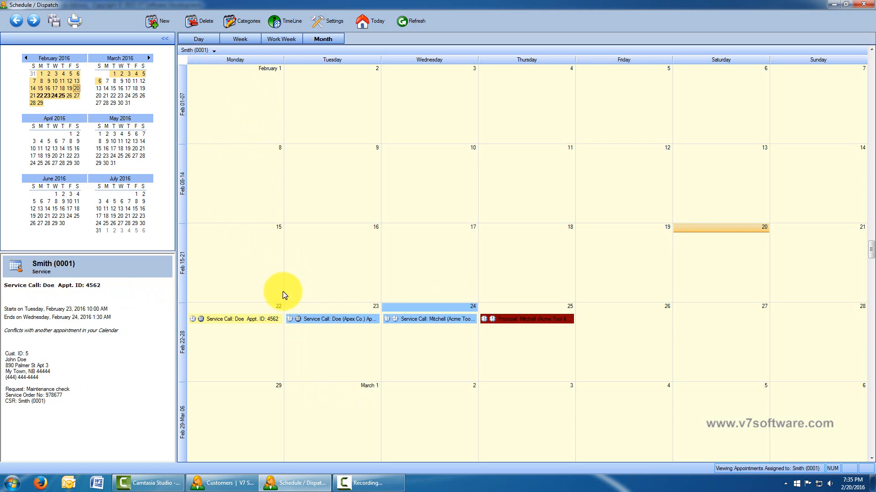
left_click(323, 318)
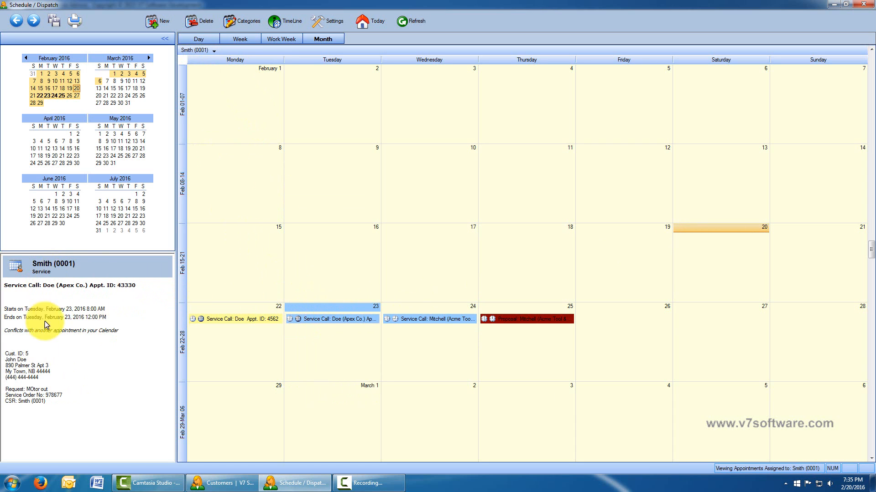
Open the February 24 service call appointment, save and close it without changes, and close the Schedule / Dispatch window.
double_click(431, 318)
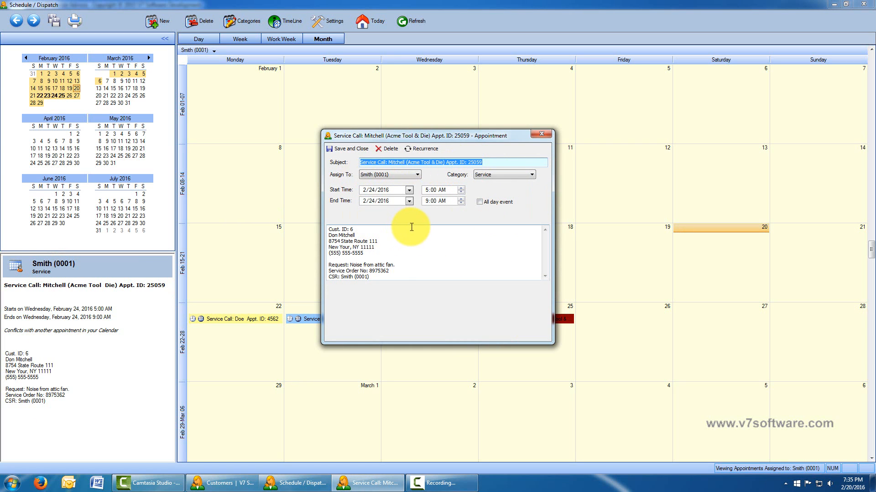
left_click(350, 152)
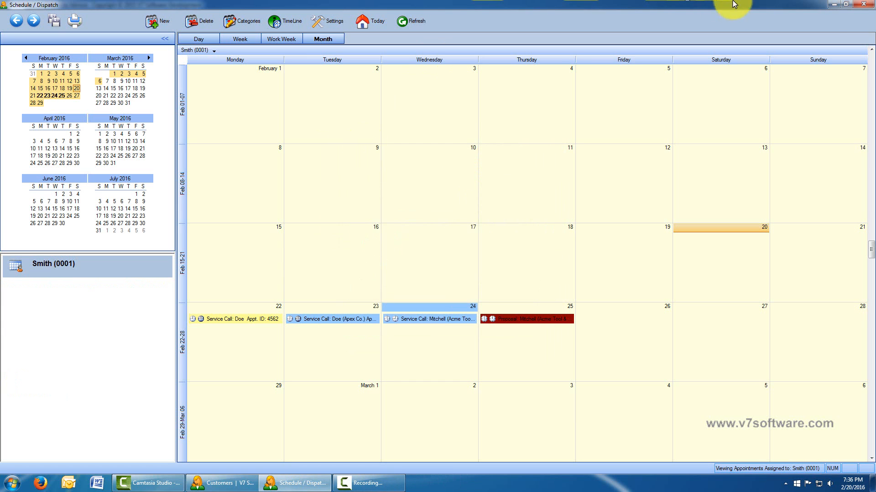
left_click(863, 4)
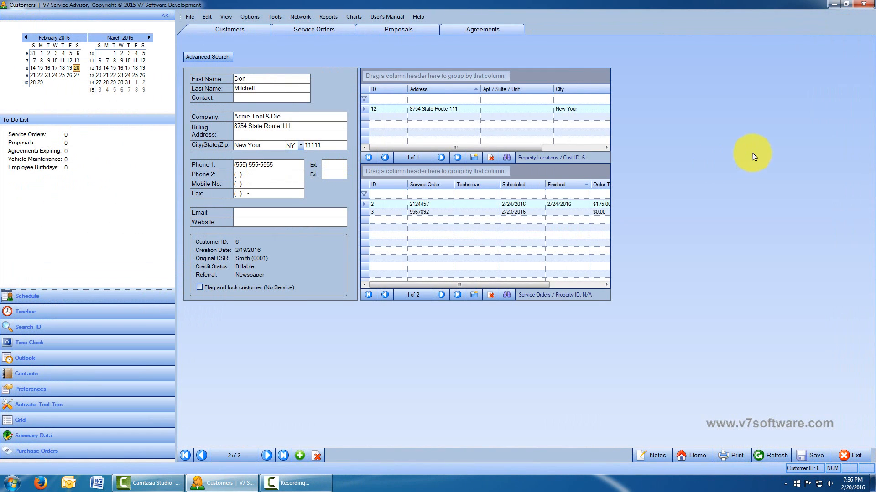